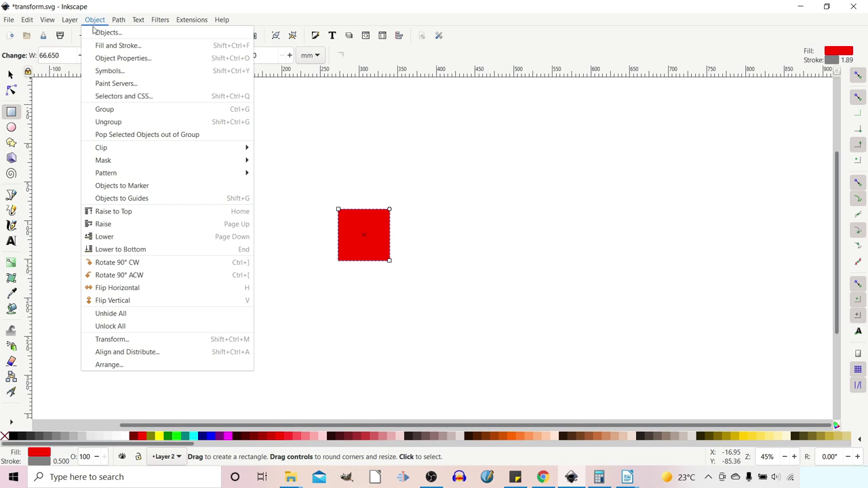
Open the Transform settings and move the red square to absolute position 0 mm horizontal, 0 mm vertical, with relative move turned off.
{"action": "left_click", "coordinate": [109, 341]}
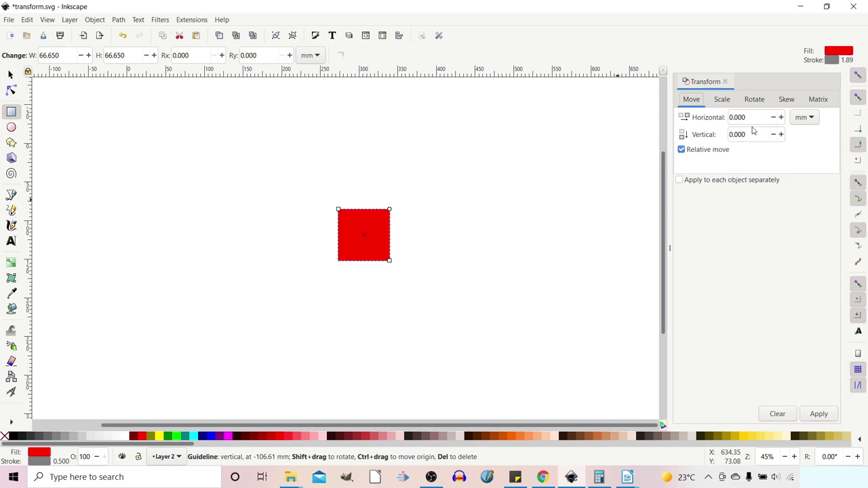
{"action": "left_click", "coordinate": [681, 149]}
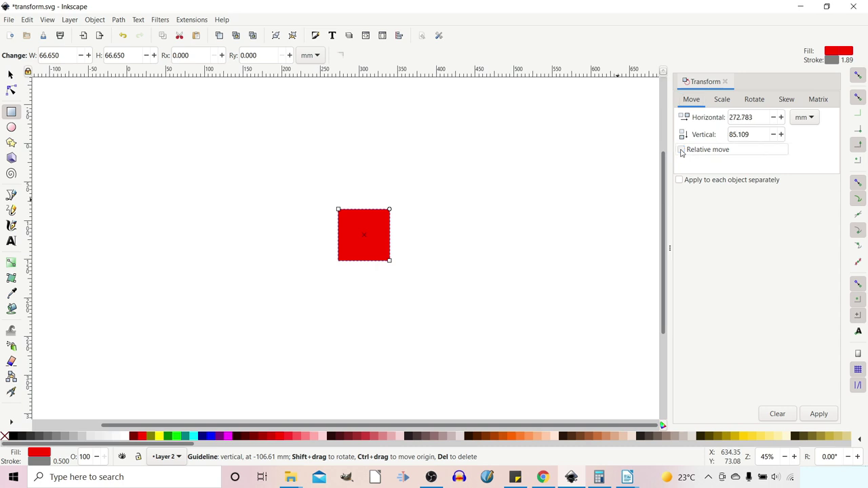
{"action": "triple_click", "coordinate": [749, 134]}
{"action": "type", "text": "0"}
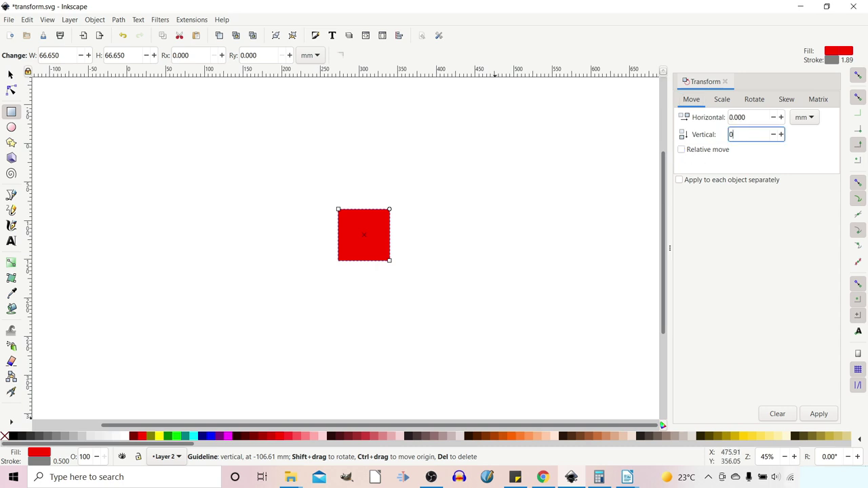
{"action": "left_click", "coordinate": [819, 415]}
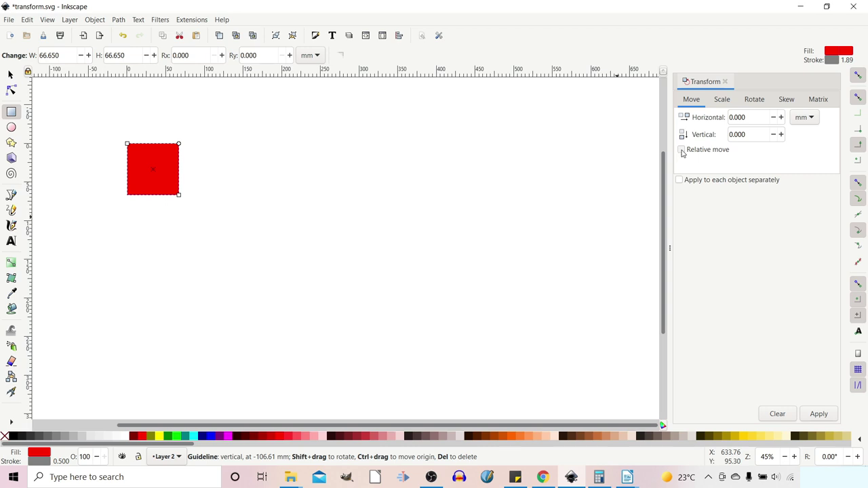
Turn relative move on and shift the red square horizontally by 50 mm twice.
{"action": "left_click", "coordinate": [682, 151]}
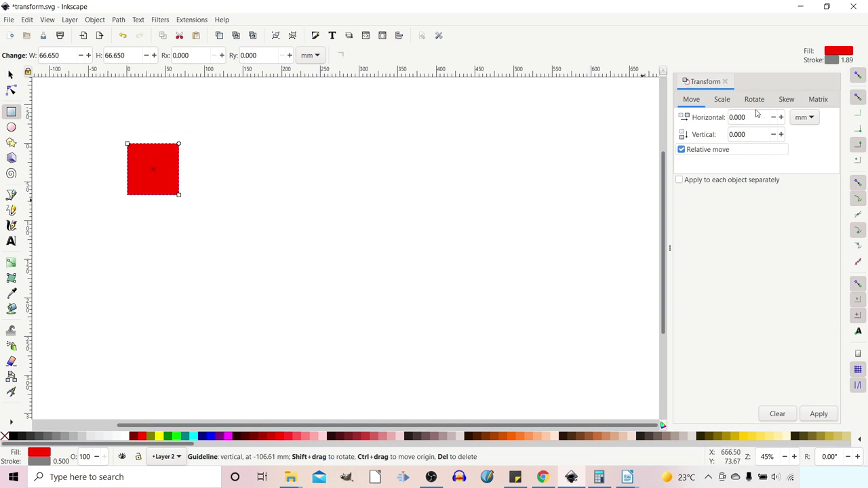
{"action": "left_click", "coordinate": [731, 117]}
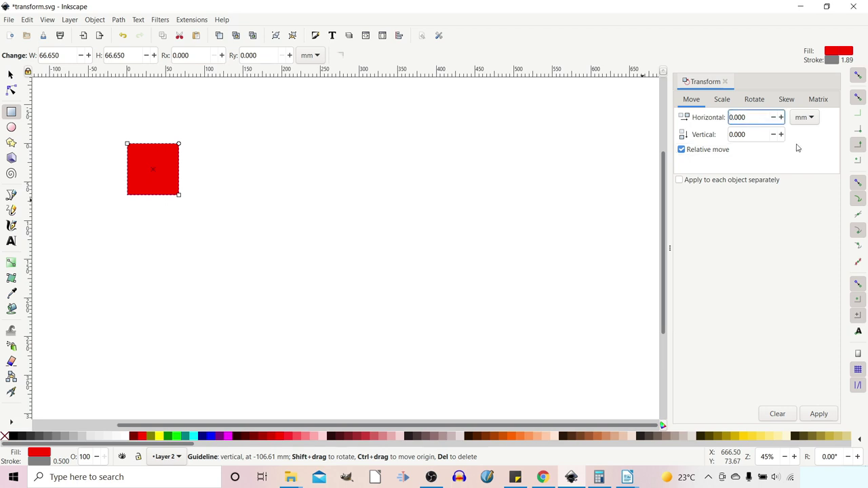
{"action": "type", "text": "5"}
{"action": "left_click", "coordinate": [818, 415]}
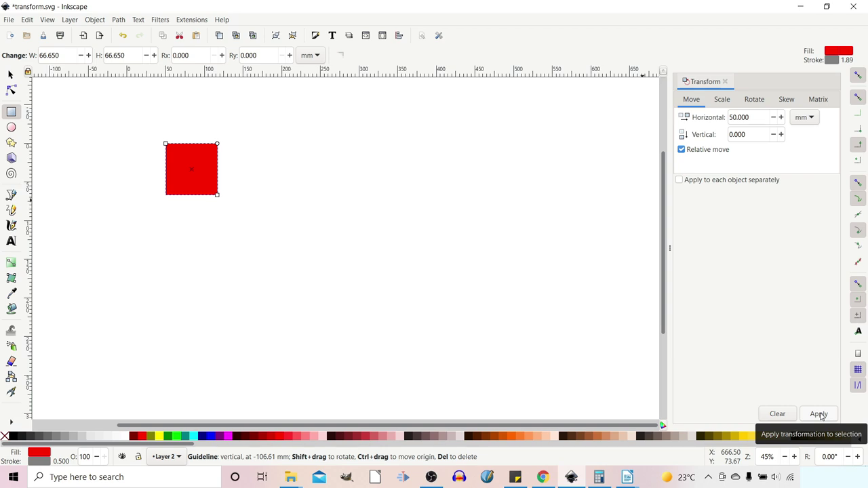
{"action": "left_click", "coordinate": [818, 414]}
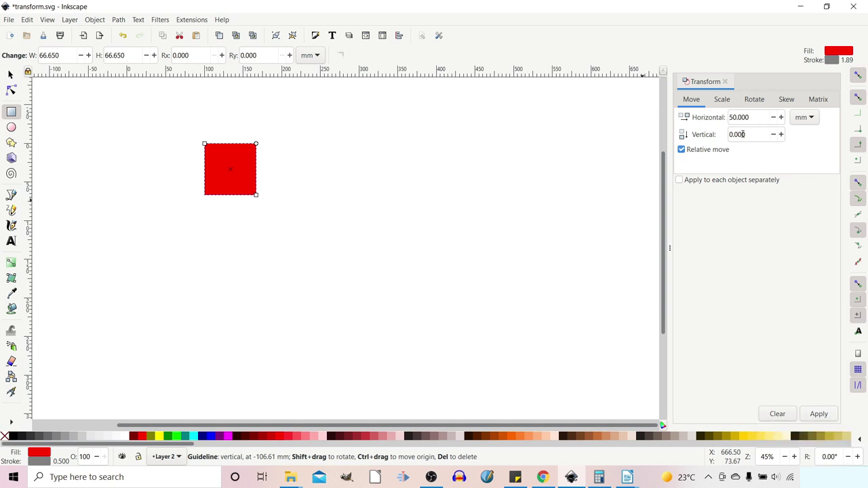
{"action": "left_click", "coordinate": [813, 119]}
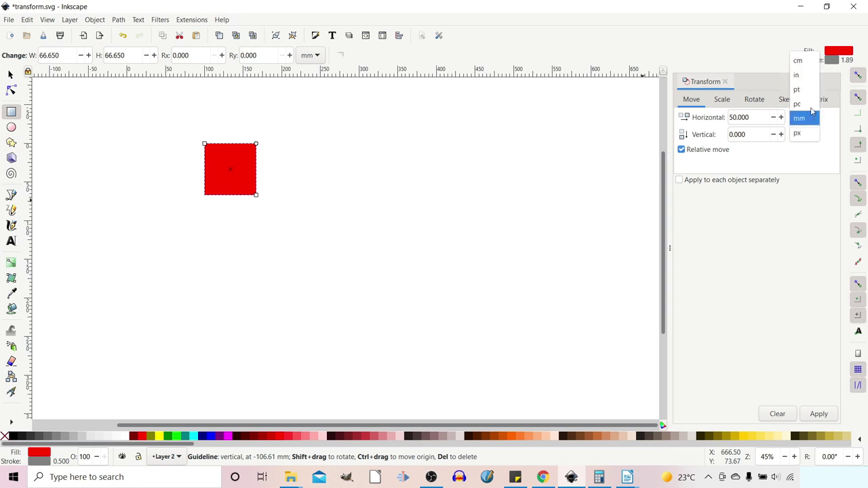
{"action": "left_click", "coordinate": [798, 171]}
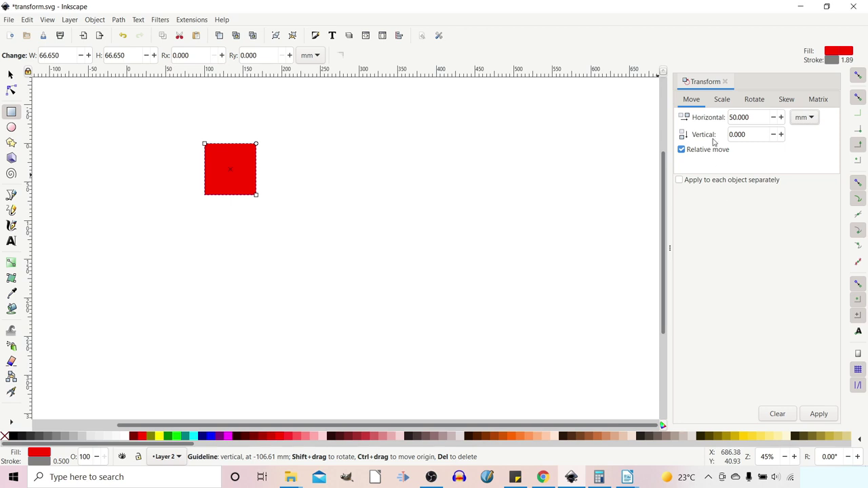
Try scaling the red square to 150% width and 100% height, and undo the scaling.
{"action": "left_click", "coordinate": [722, 100]}
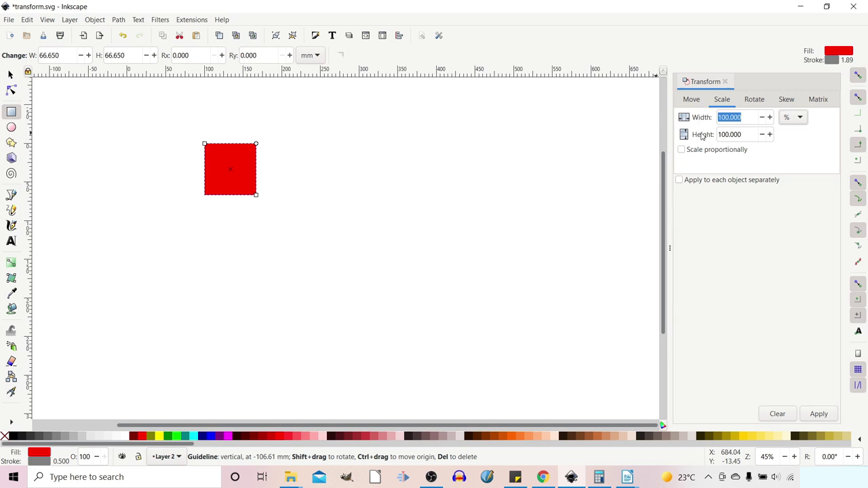
{"action": "left_click", "coordinate": [800, 119]}
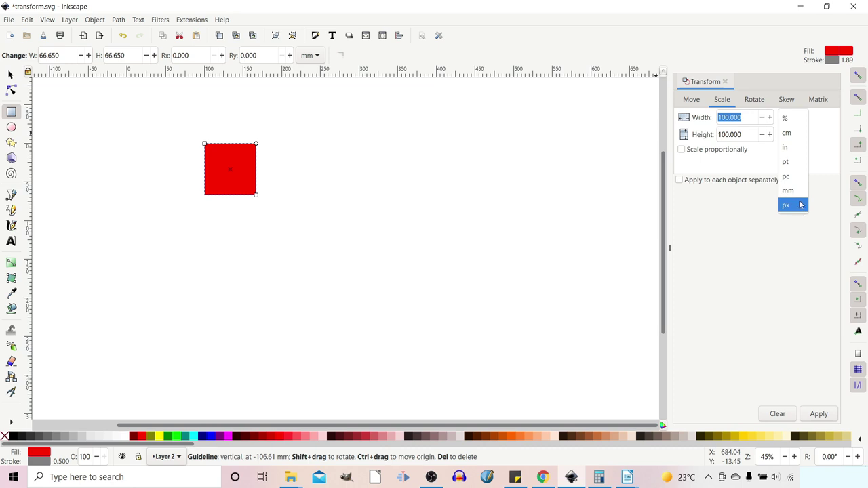
{"action": "left_click", "coordinate": [787, 119]}
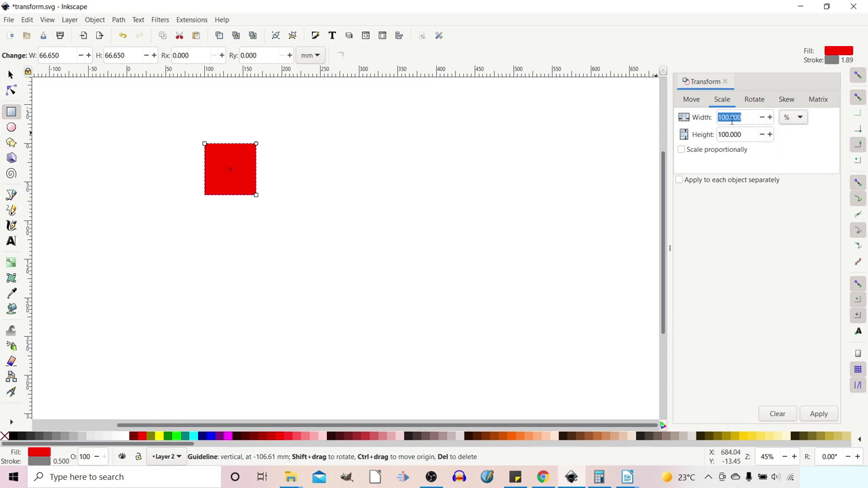
{"action": "type", "text": "150.000"}
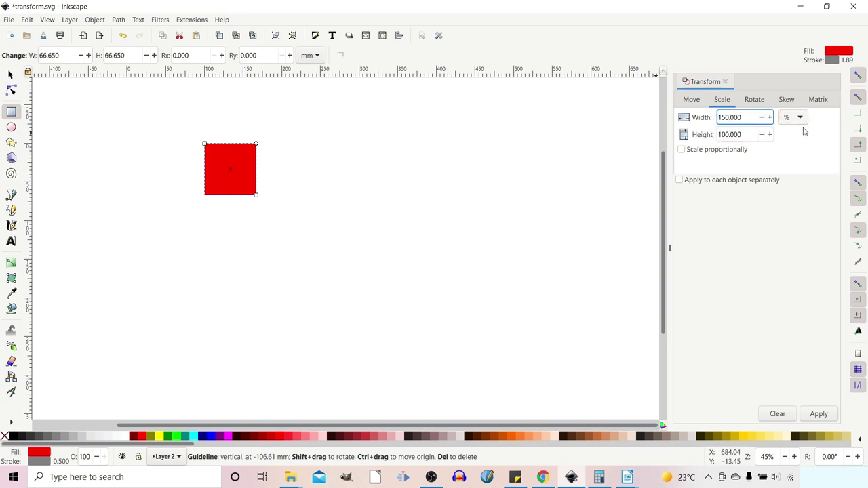
{"action": "left_click", "coordinate": [818, 415]}
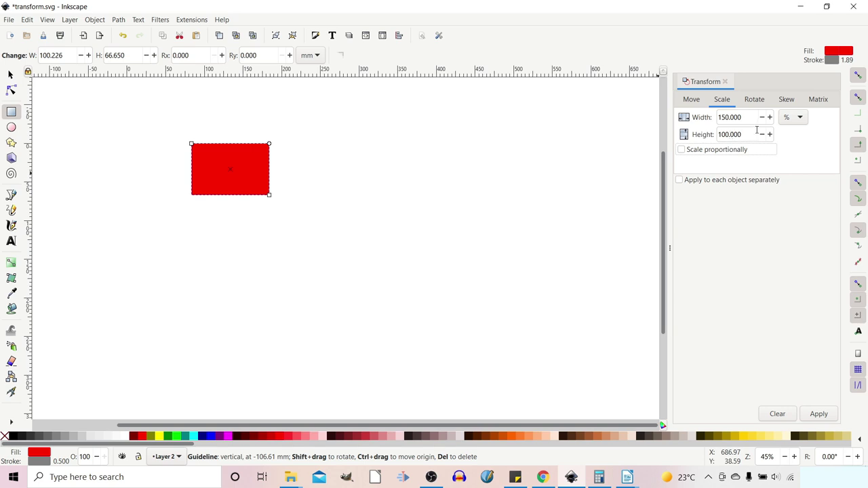
{"action": "key", "text": "ctrl+z"}
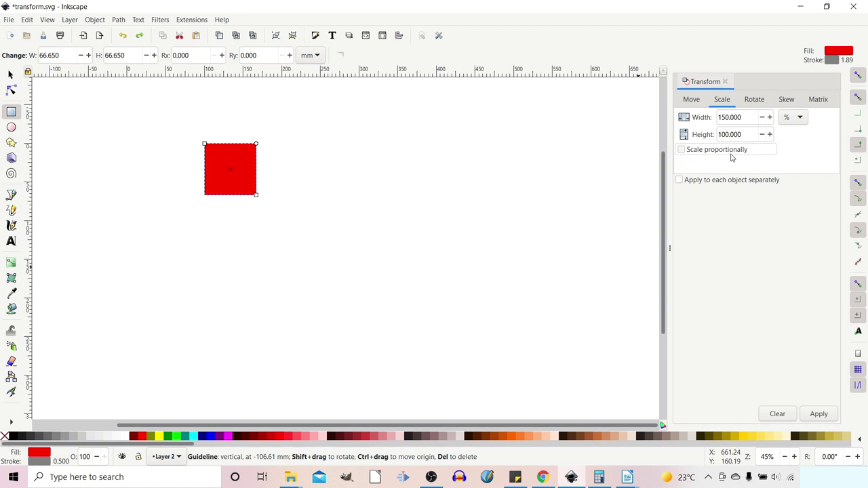
Enable proportional scaling and scale the red square to 120%.
{"action": "left_click", "coordinate": [681, 149]}
{"action": "left_click", "coordinate": [725, 117]}
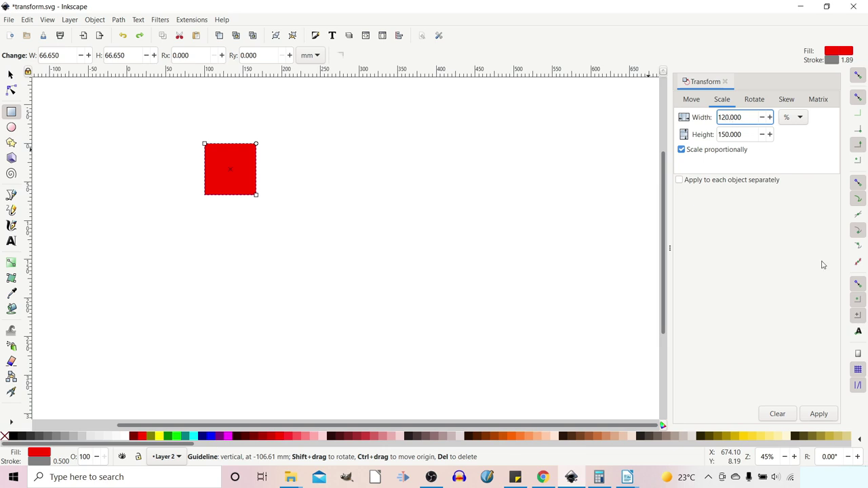
{"action": "left_click", "coordinate": [820, 415]}
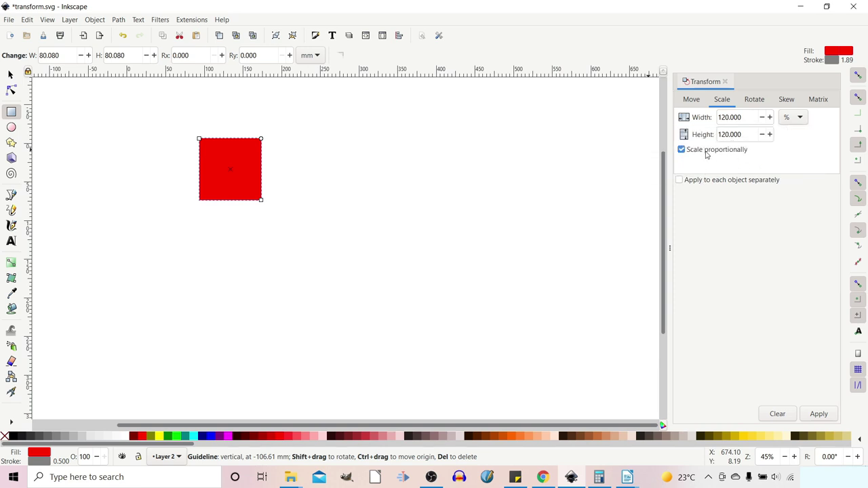
Reset the scale width to 100%, set the height to 150%, and scale the red square proportionally.
{"action": "left_click", "coordinate": [724, 117]}
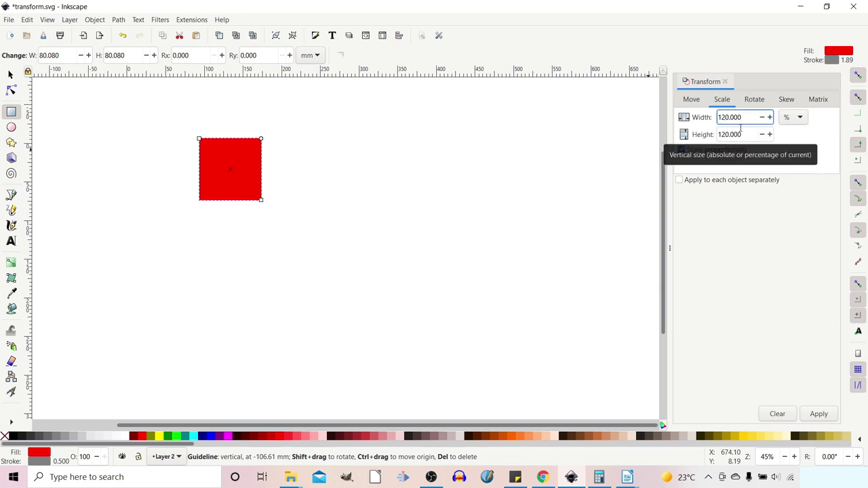
{"action": "key", "text": "BackSpace"}
{"action": "type", "text": "0"}
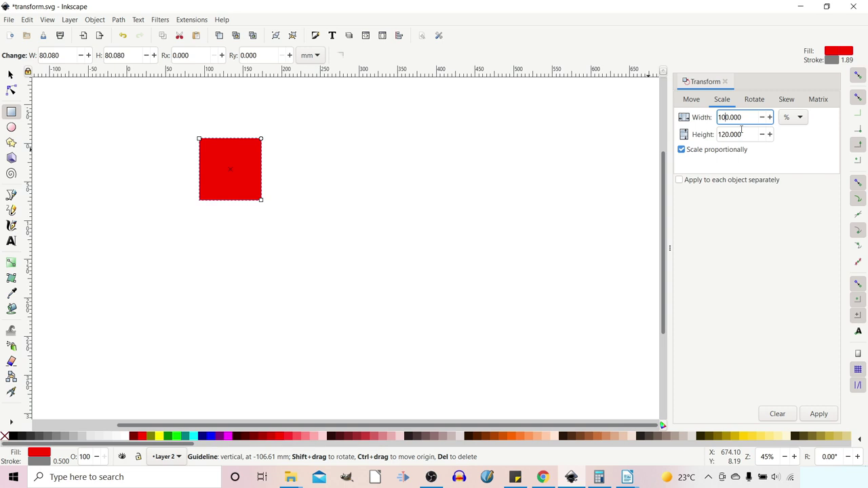
{"action": "left_click", "coordinate": [723, 134]}
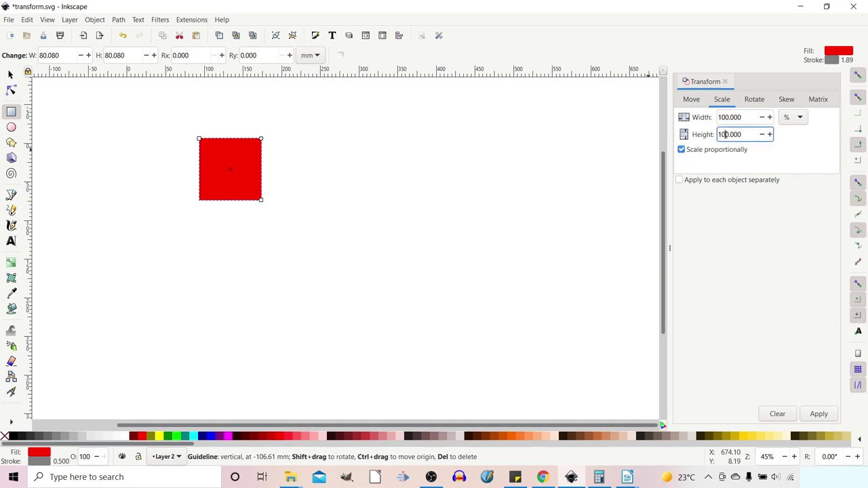
{"action": "key", "text": "BackSpace"}
{"action": "type", "text": "15"}
{"action": "left_click", "coordinate": [818, 415]}
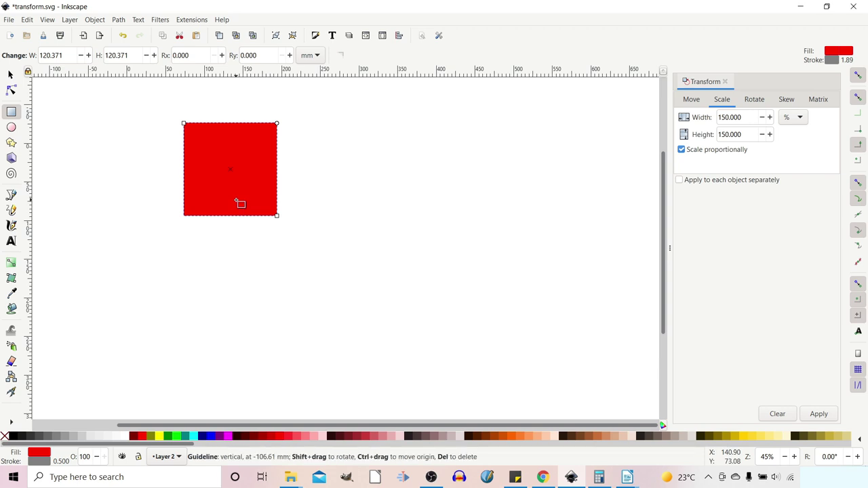
Paste a copy of the red square and place it level with the original, to its right at about X 268 mm.
{"action": "key", "text": "s"}
{"action": "key", "text": "Escape"}
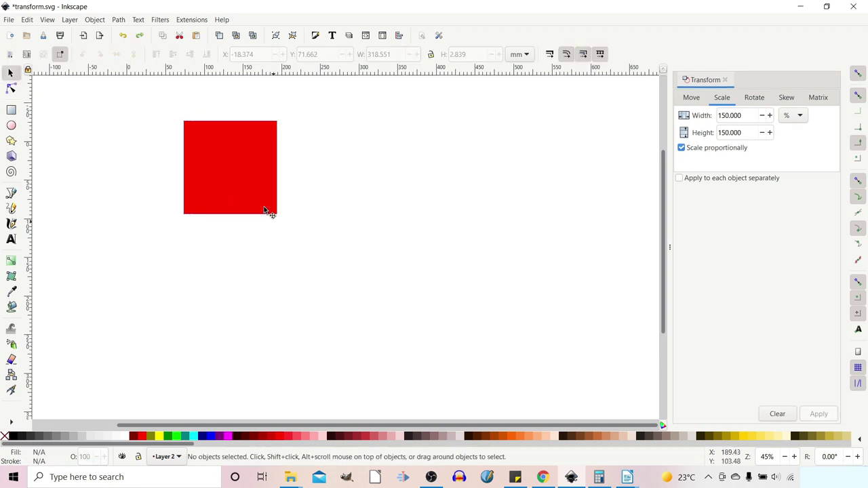
{"action": "key", "text": "ctrl+v"}
{"action": "left_click_drag", "start_coordinate": [322, 197], "coordinate": [405, 191]}
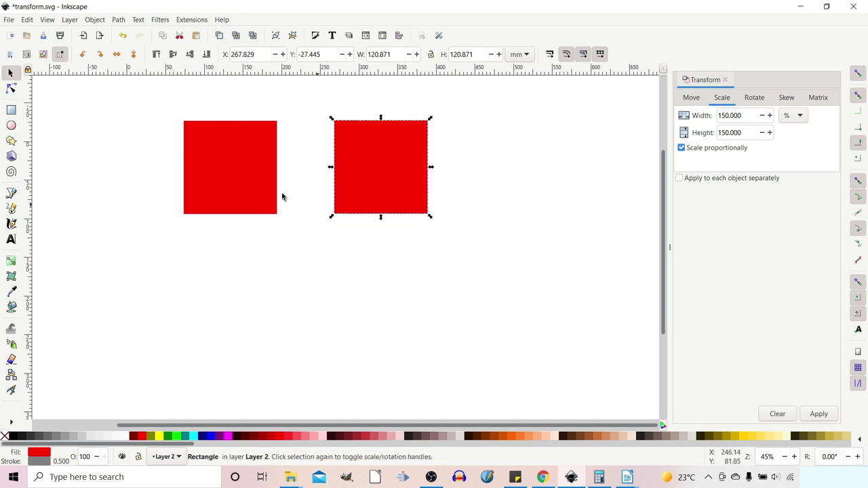
Select both red squares and scale them together proportionally by 150% twice.
{"action": "left_click_drag", "start_coordinate": [140, 102], "coordinate": [493, 245]}
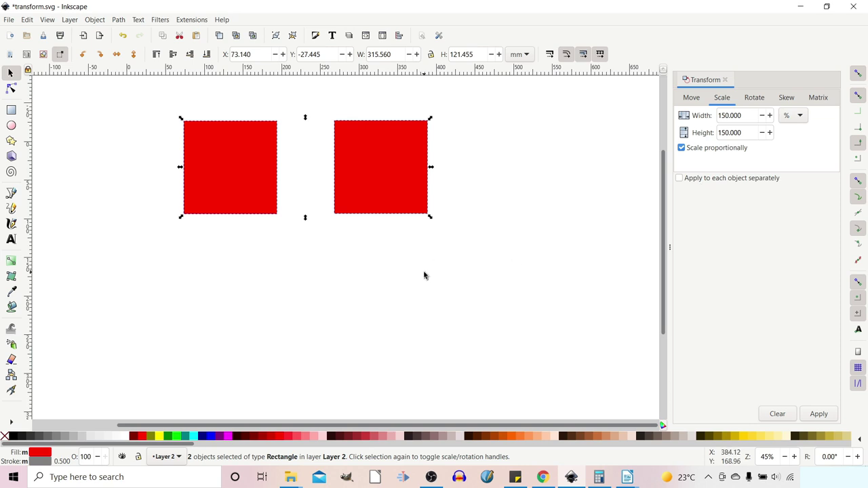
{"action": "key", "text": "minus"}
{"action": "key", "text": "minus"}
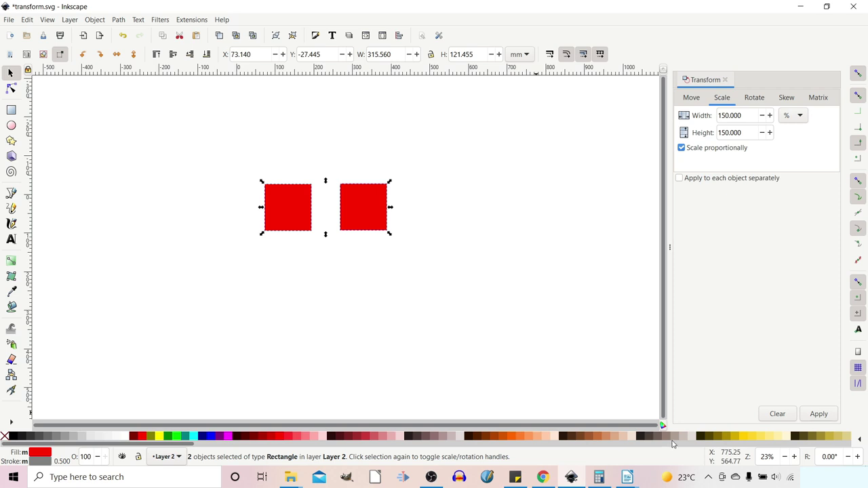
{"action": "left_click", "coordinate": [819, 414]}
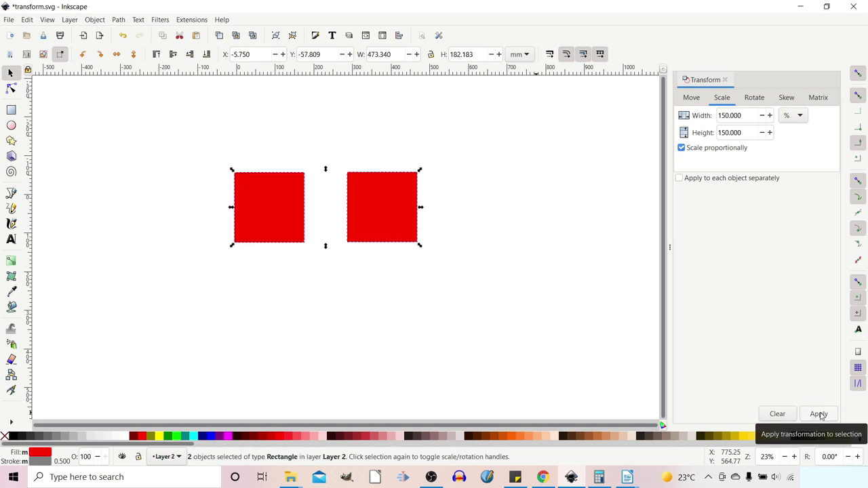
{"action": "left_click", "coordinate": [819, 415]}
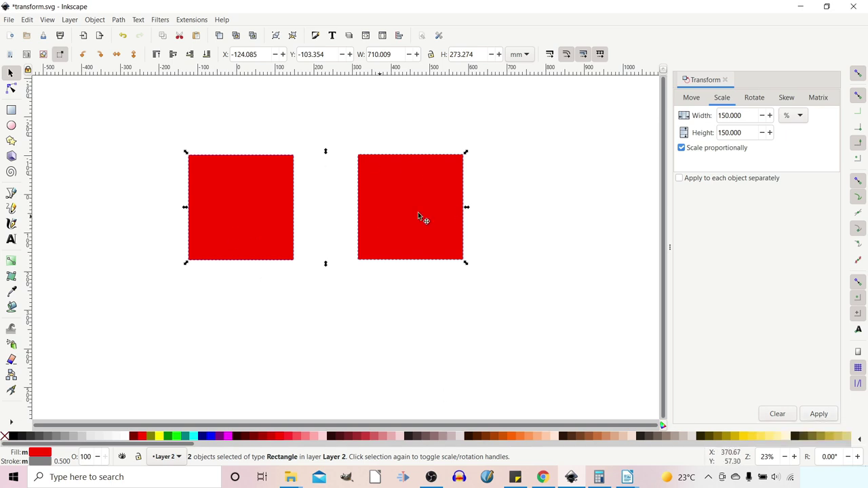
Apply scaling to each object separately, enlarging both squares proportionally by 150% and reducing them to 50%.
{"action": "left_click", "coordinate": [679, 179]}
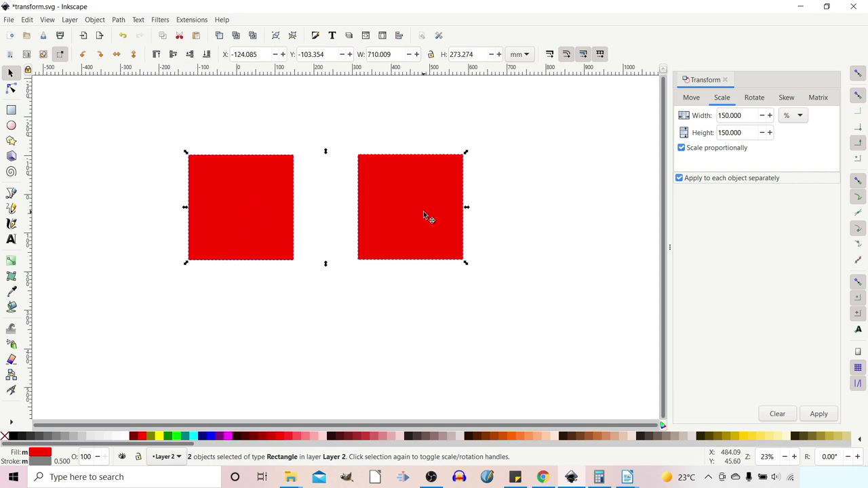
{"action": "left_click", "coordinate": [818, 415]}
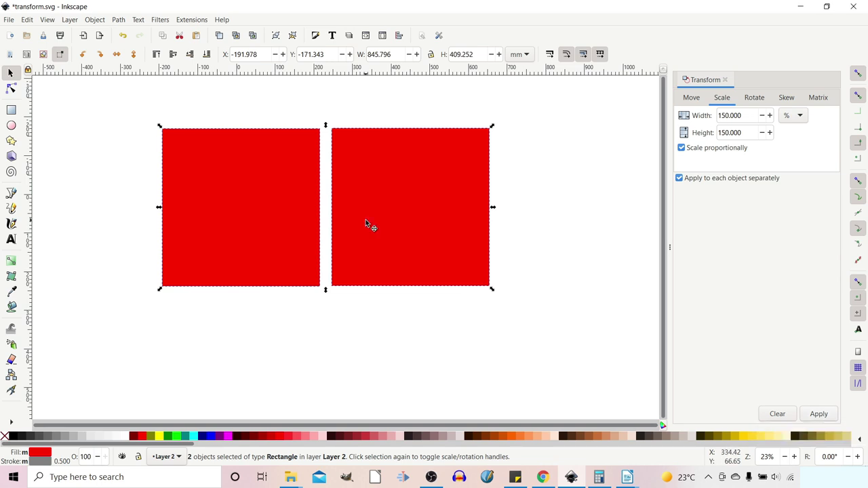
{"action": "left_click", "coordinate": [720, 116]}
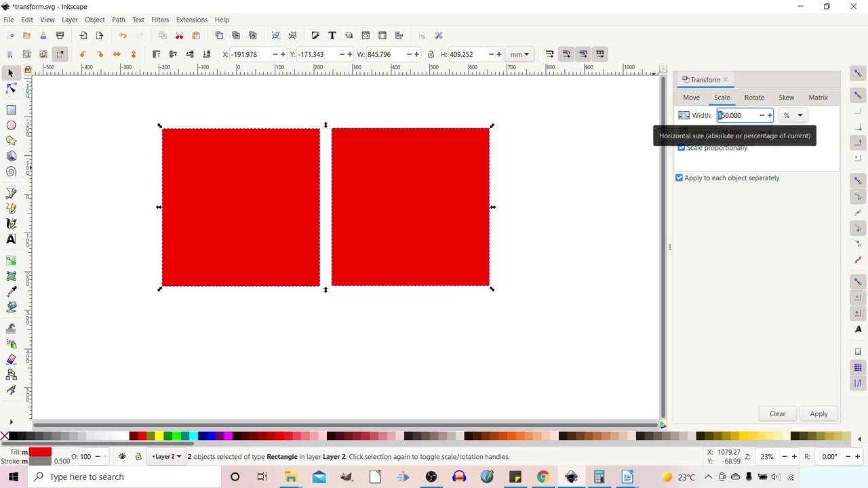
{"action": "key", "text": "Delete"}
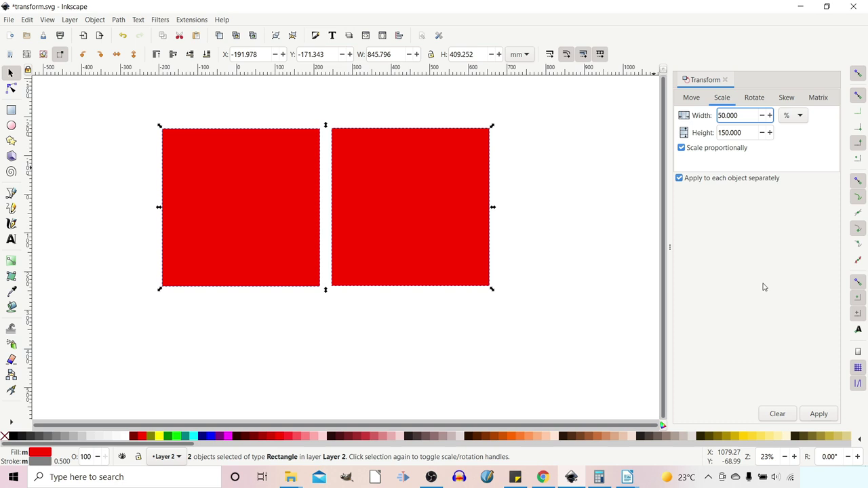
{"action": "left_click", "coordinate": [819, 415]}
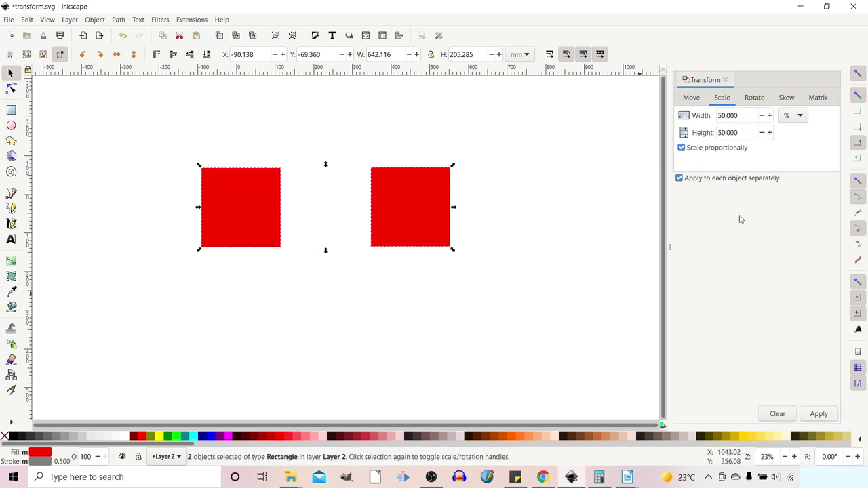
Rotate both red squares together as one group by 45 degrees clockwise, with separate application to each object turned off.
{"action": "left_click", "coordinate": [755, 99]}
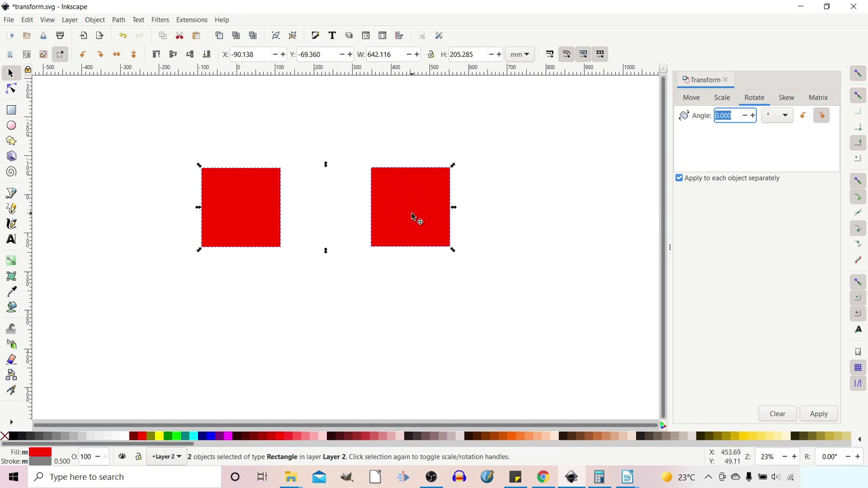
{"action": "left_click", "coordinate": [786, 116]}
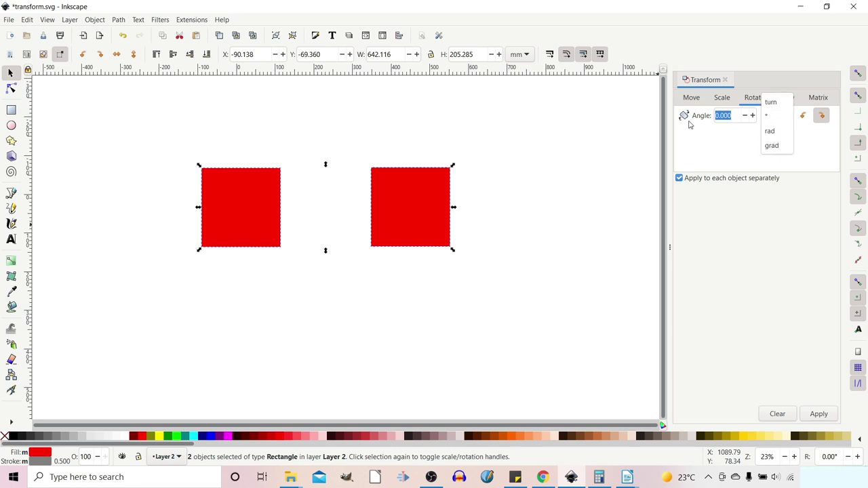
{"action": "left_click", "coordinate": [777, 120]}
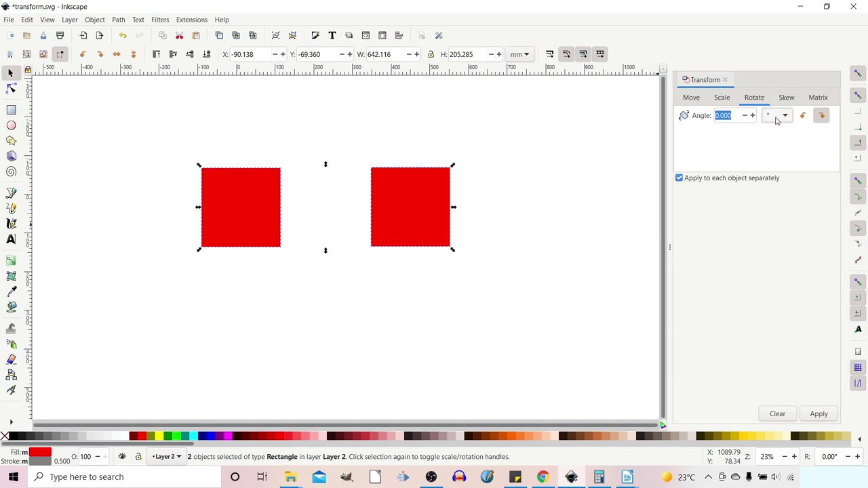
{"action": "left_click", "coordinate": [822, 120]}
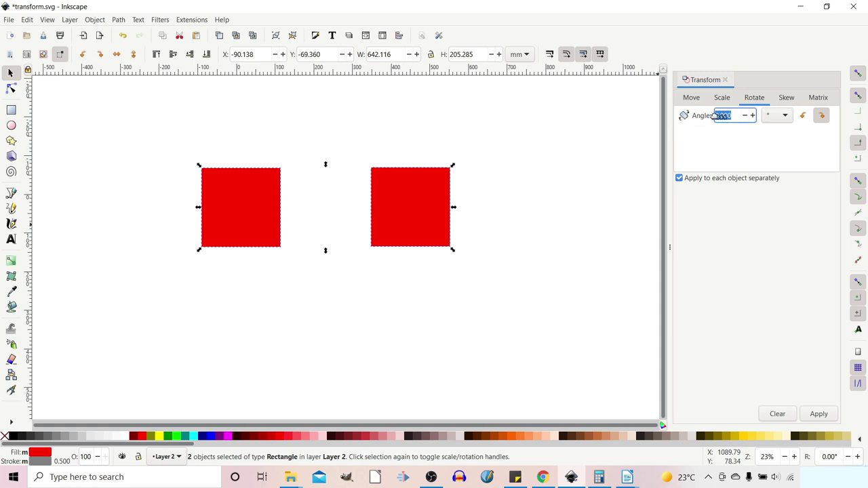
{"action": "type", "text": "45"}
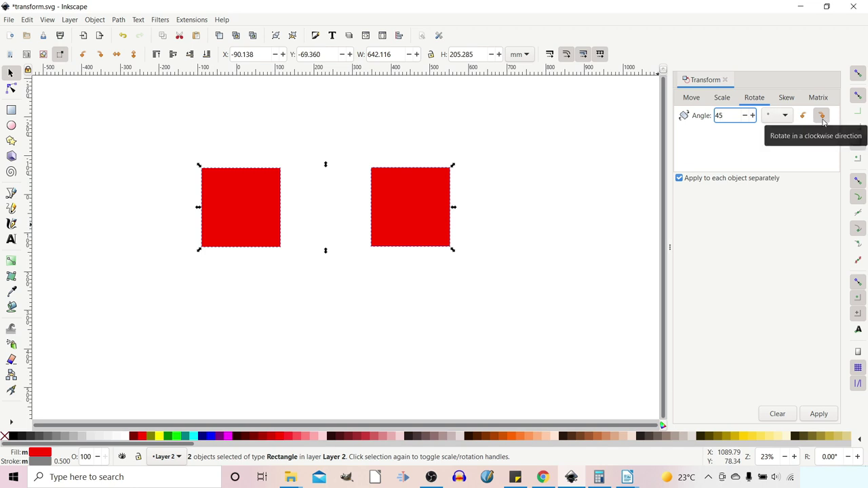
{"action": "left_click", "coordinate": [821, 116]}
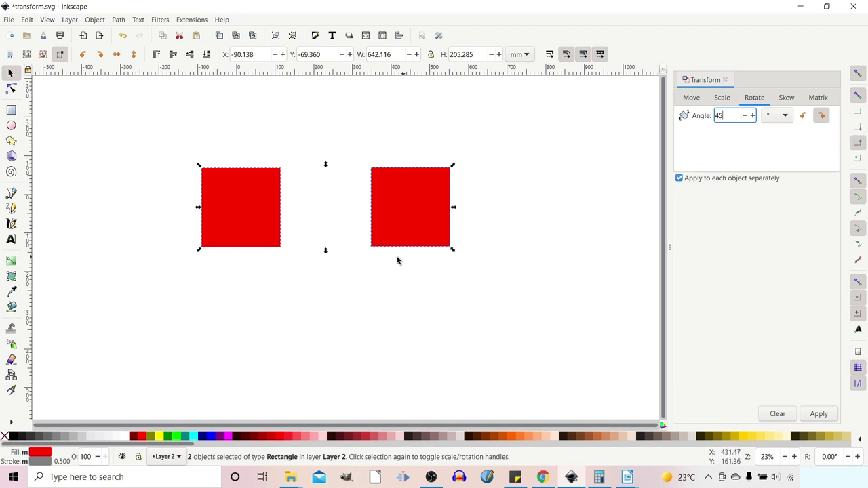
{"action": "left_click", "coordinate": [679, 178]}
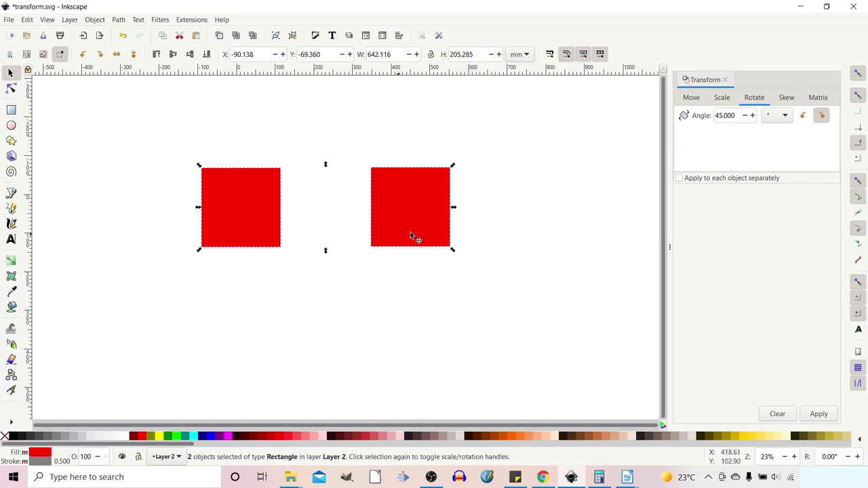
{"action": "left_click", "coordinate": [828, 415]}
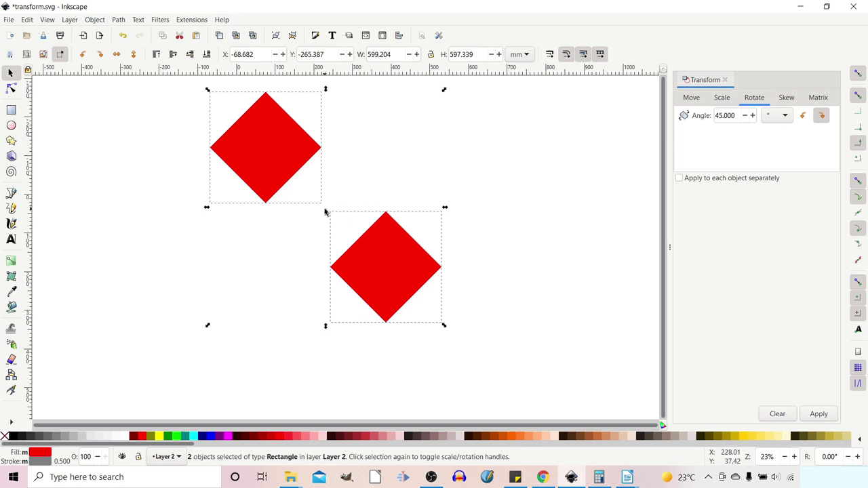
Rotate each of the two squares separately by 45 degrees clockwise around its own centre and deselect them.
{"action": "left_click", "coordinate": [679, 178]}
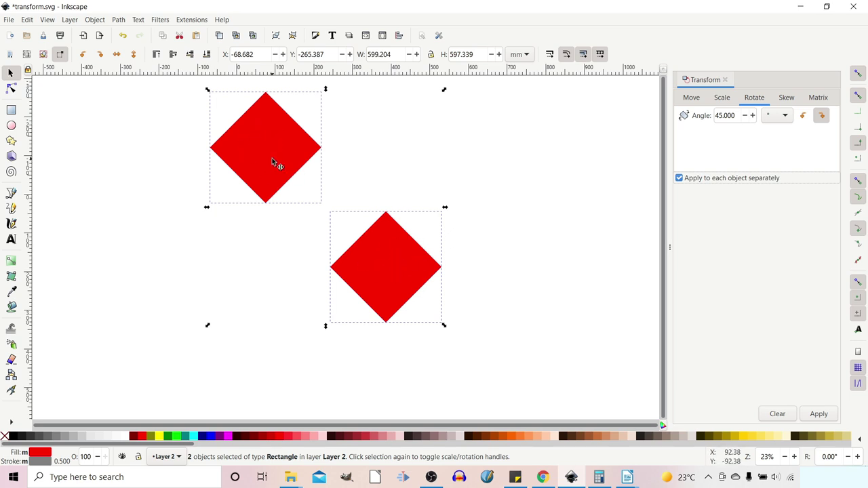
{"action": "left_click", "coordinate": [821, 417]}
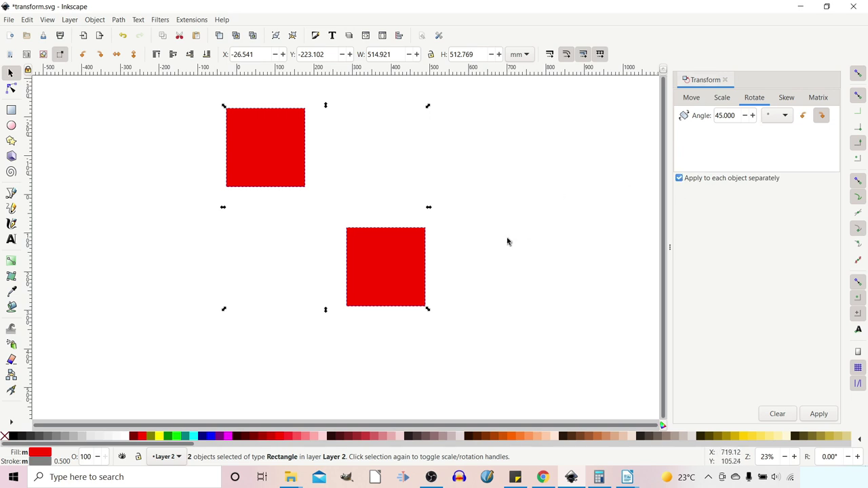
{"action": "left_click", "coordinate": [501, 207]}
Delete the lower red square and move the remaining square's rotation centre straight down, well below the square.
{"action": "left_click", "coordinate": [265, 147]}
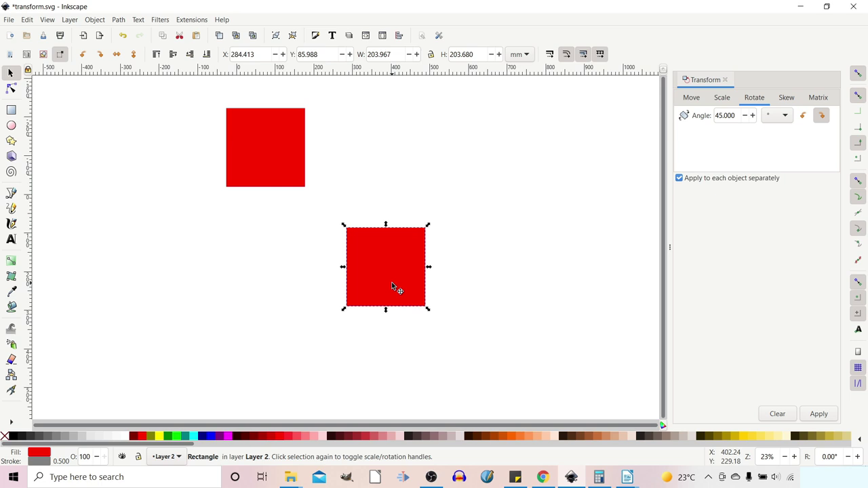
{"action": "key", "text": "Delete"}
{"action": "left_click", "coordinate": [252, 138]}
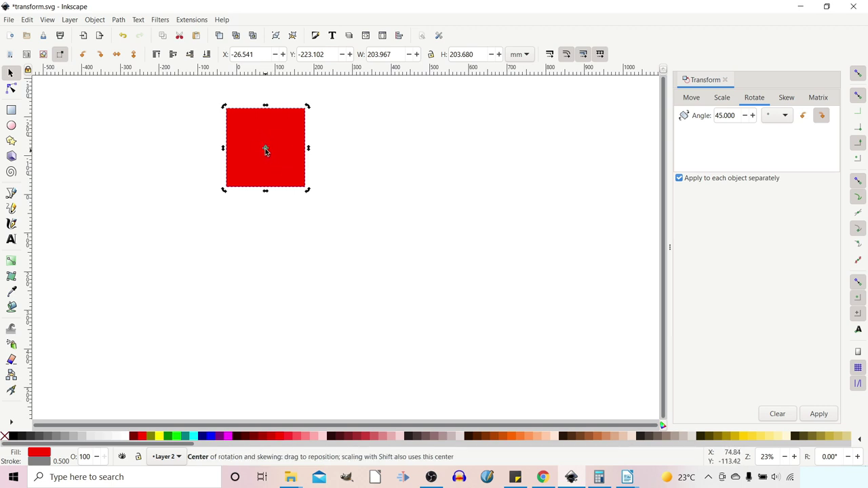
{"action": "mouse_move", "coordinate": [265, 149]}
{"action": "left_mouse_down"}
{"action": "mouse_move", "coordinate": [272, 226]}
{"action": "mouse_move", "coordinate": [263, 306]}
{"action": "left_mouse_up"}
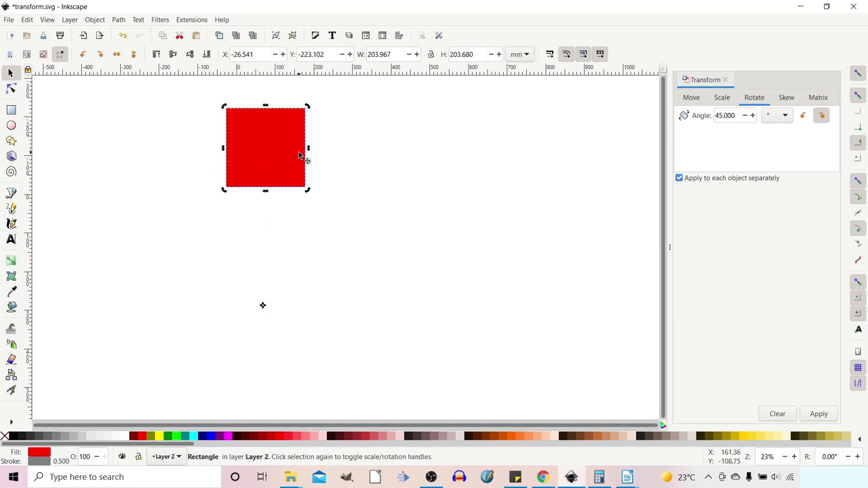
Leave copies of the square while rotating it repeatedly by 45 degrees clockwise about the shifted centre to form a ring.
{"action": "key", "text": "minus"}
{"action": "key", "text": "minus"}
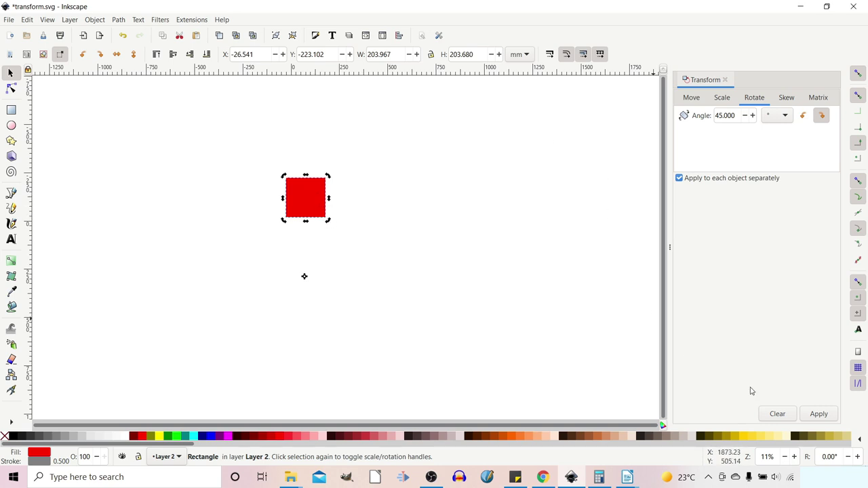
{"action": "left_click", "coordinate": [819, 414]}
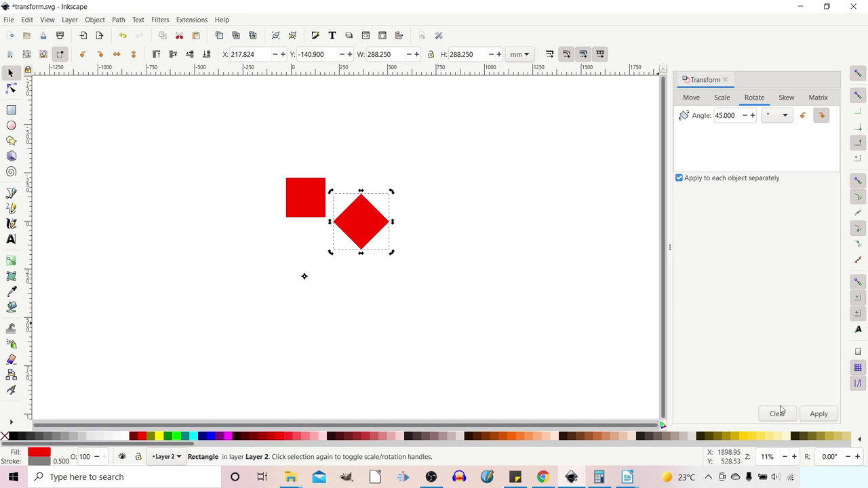
{"action": "left_click", "coordinate": [826, 413]}
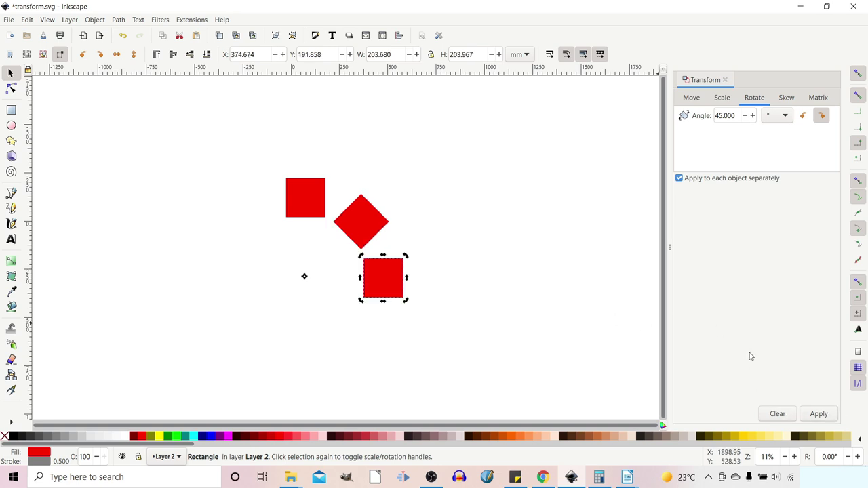
{"action": "left_click", "coordinate": [816, 415]}
{"action": "left_click", "coordinate": [817, 414]}
{"action": "left_click", "coordinate": [816, 415]}
{"action": "left_click", "coordinate": [816, 415]}
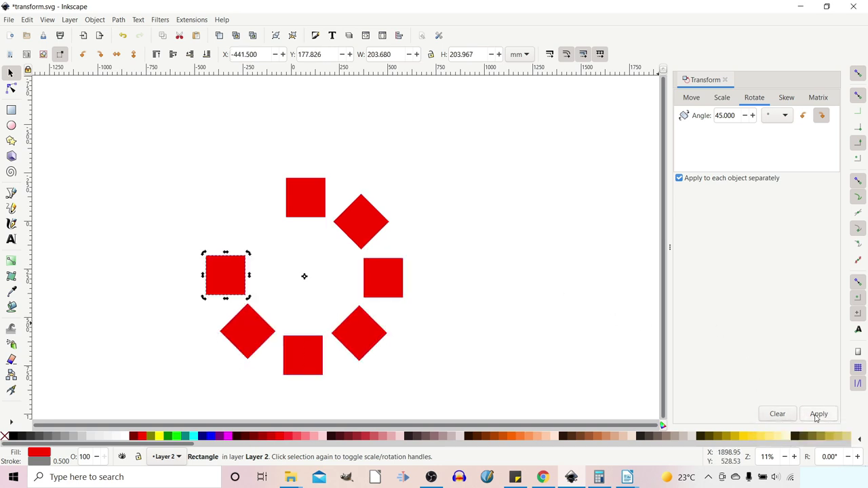
{"action": "left_click", "coordinate": [816, 415]}
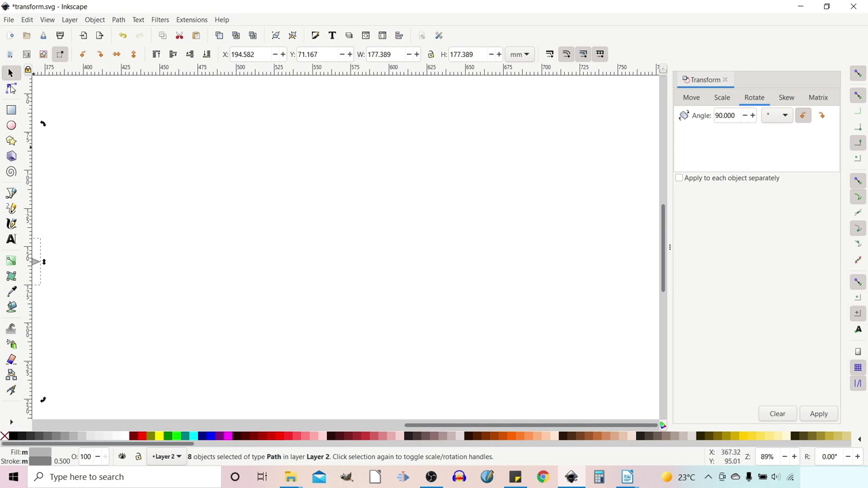
Draw a closed, eight-cornered zigzag shape with the Pen tool in the empty canvas area, about 99 mm wide and 134 mm high.
{"action": "left_click", "coordinate": [11, 91]}
{"action": "left_click", "coordinate": [11, 194]}
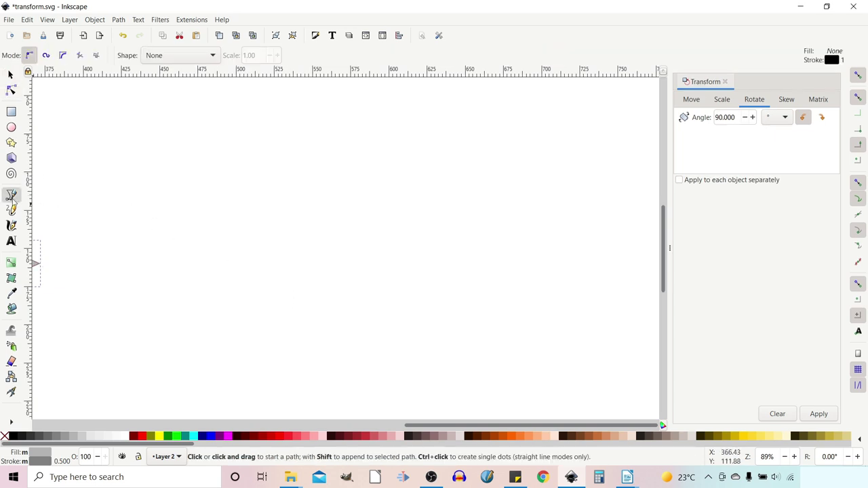
{"action": "left_click", "coordinate": [412, 203]}
{"action": "left_click", "coordinate": [351, 152]}
{"action": "left_click", "coordinate": [318, 223]}
{"action": "left_click", "coordinate": [378, 258]}
{"action": "left_click", "coordinate": [339, 309]}
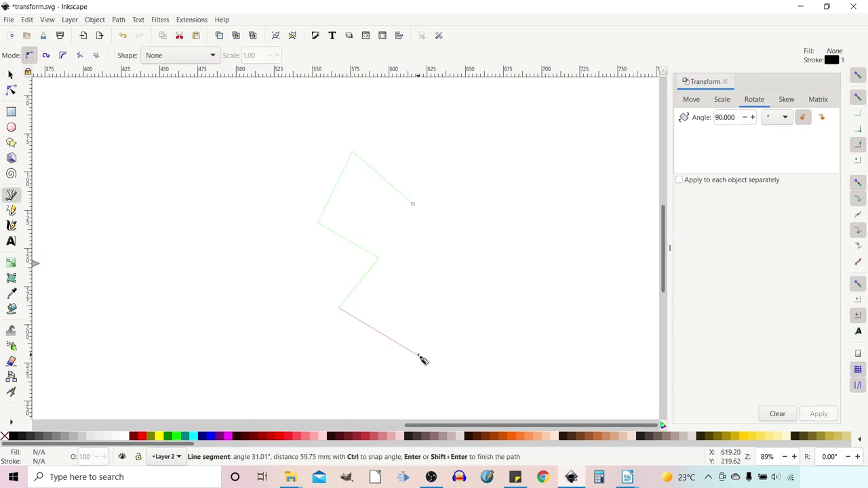
{"action": "left_click", "coordinate": [417, 354]}
{"action": "left_click", "coordinate": [467, 273]}
{"action": "left_click", "coordinate": [385, 226]}
{"action": "left_click", "coordinate": [412, 204]}
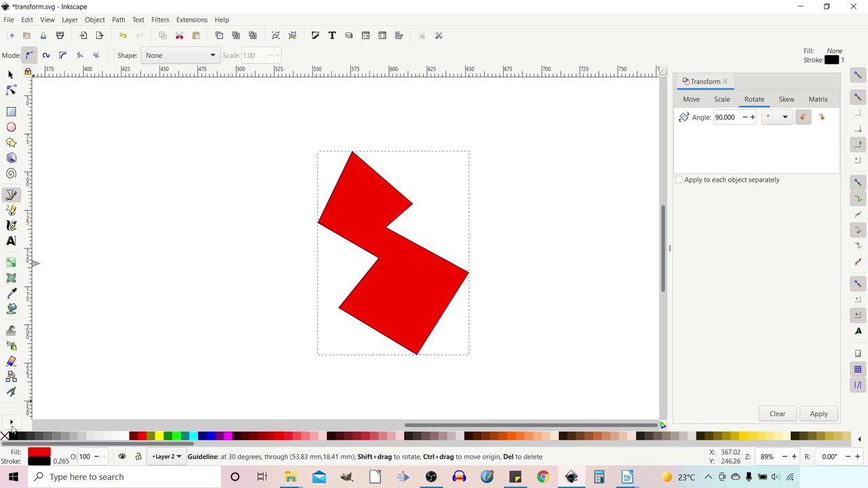
Measure the length and angle of the edge from the shape's inner notch to its rightmost corner, and magnify the screen to 200% to read them.
{"action": "left_click", "coordinate": [11, 423]}
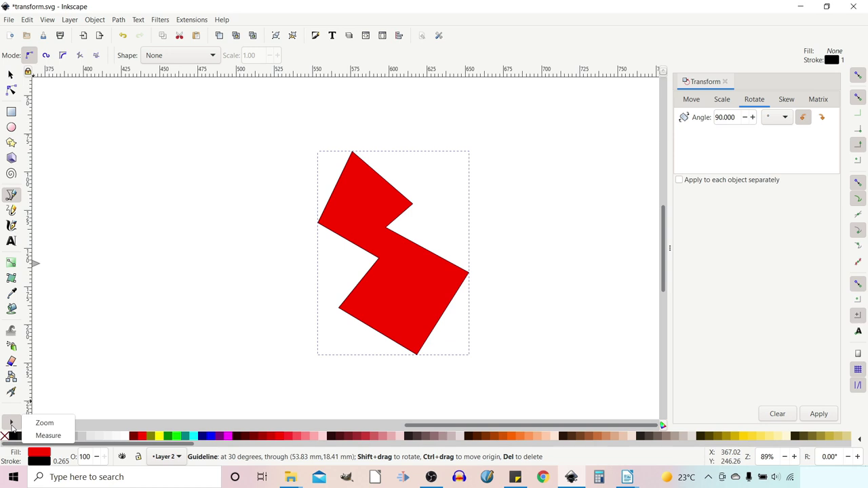
{"action": "left_click", "coordinate": [49, 435]}
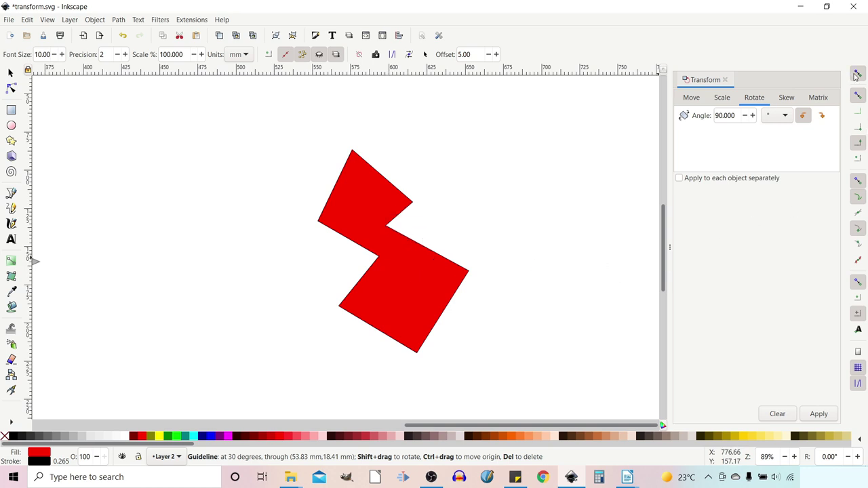
{"action": "left_click", "coordinate": [859, 229]}
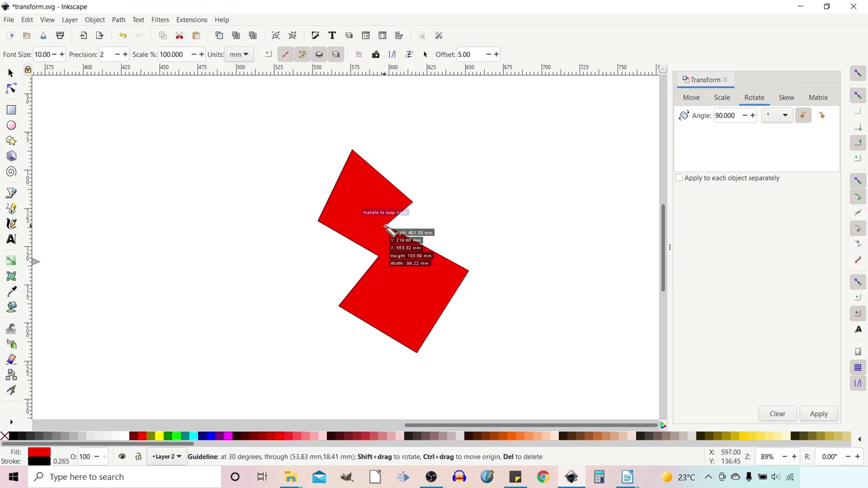
{"action": "left_click_drag", "start_coordinate": [386, 226], "coordinate": [480, 252]}
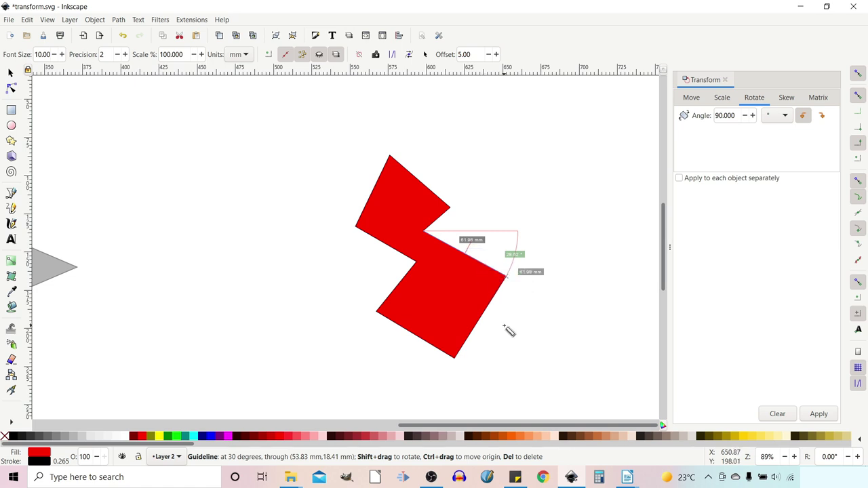
{"action": "key", "text": "super+plus"}
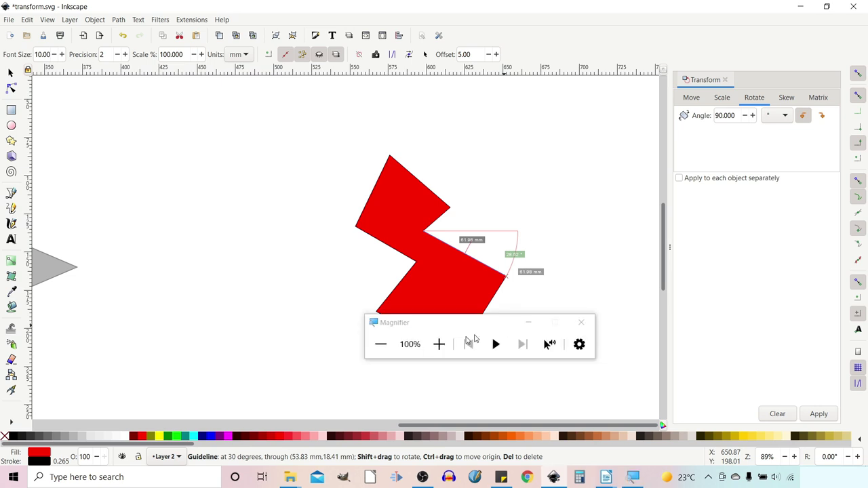
{"action": "left_click", "coordinate": [439, 343]}
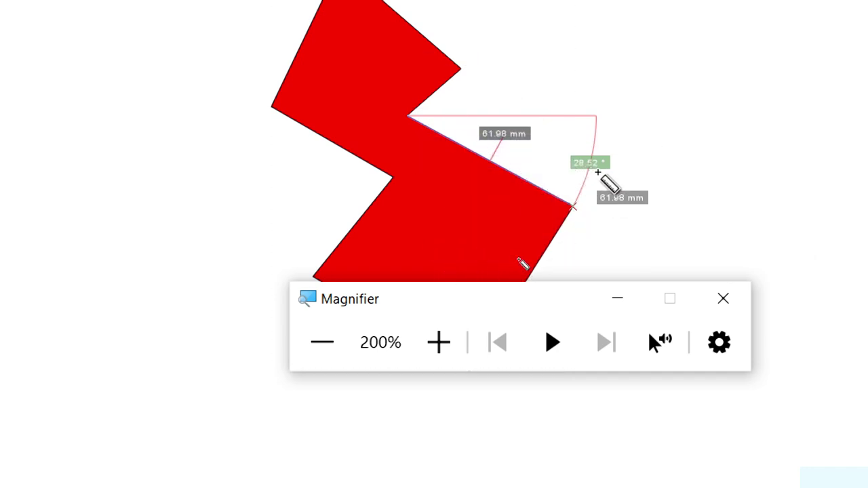
{"action": "key", "text": "super+Escape"}
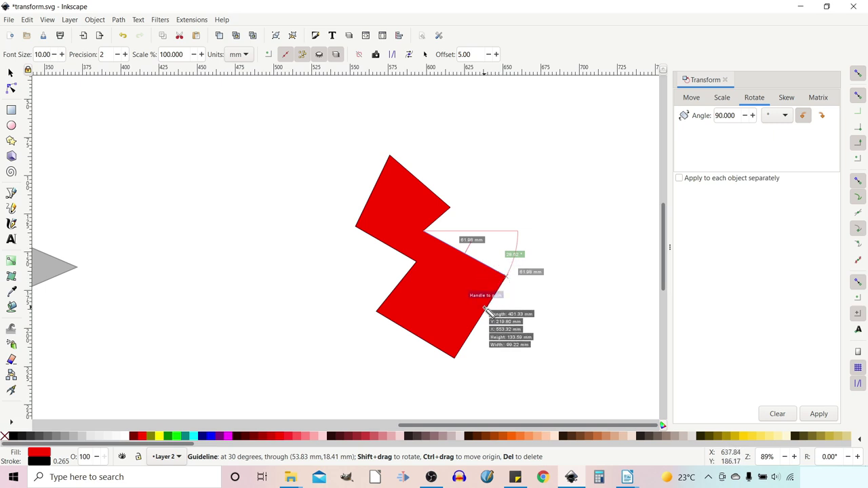
Switch to the Calculator, compute 45 − 28.52, and move its window so the rotation settings are uncovered.
{"action": "left_click", "coordinate": [604, 475]}
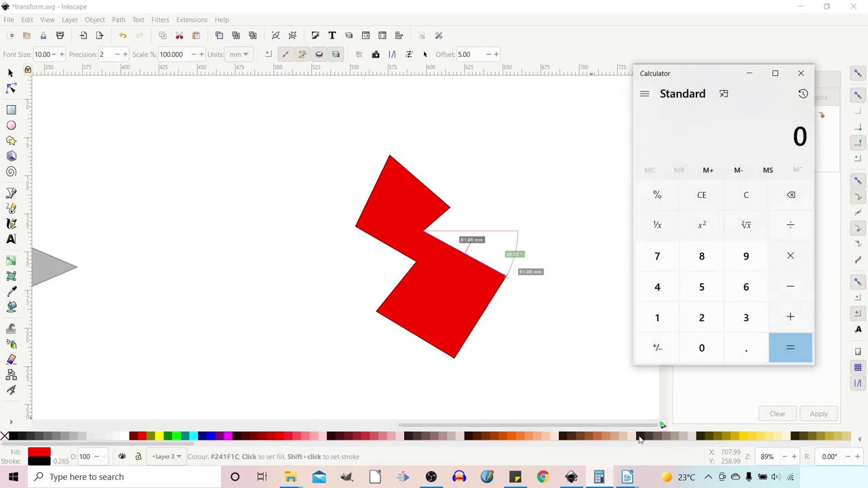
{"action": "left_click", "coordinate": [657, 290]}
{"action": "left_click", "coordinate": [702, 295]}
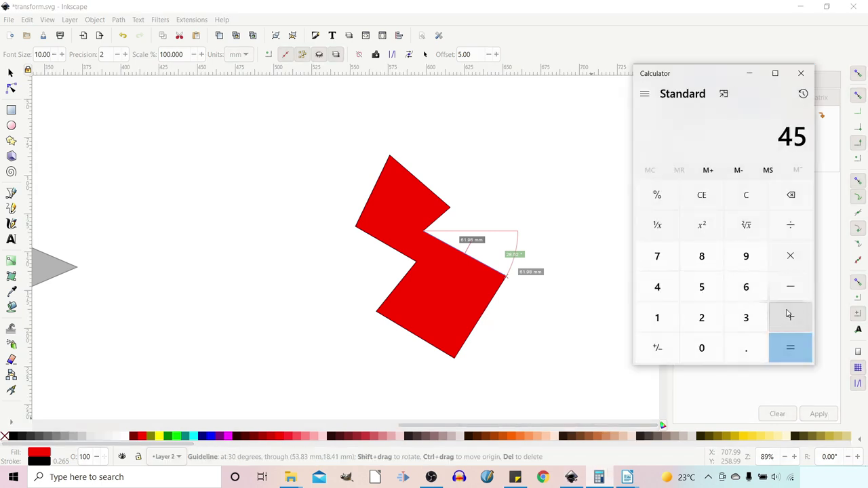
{"action": "left_click", "coordinate": [791, 292]}
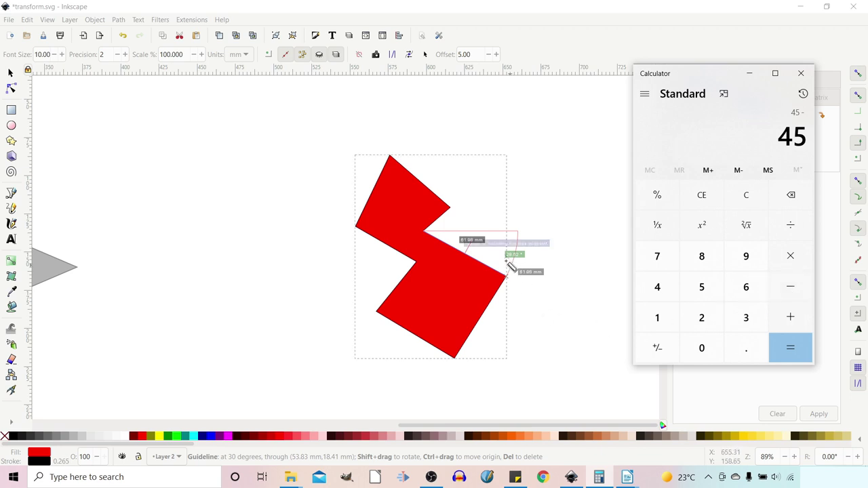
{"action": "left_click", "coordinate": [686, 326]}
{"action": "left_click", "coordinate": [703, 262]}
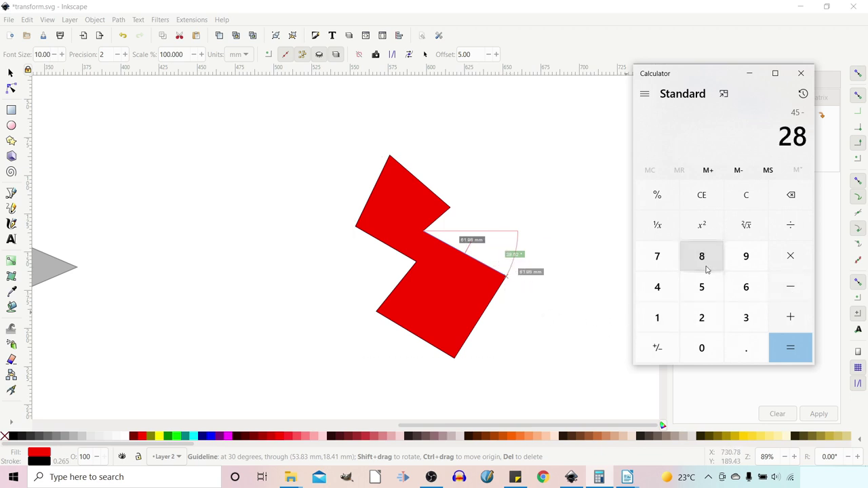
{"action": "left_click", "coordinate": [741, 345]}
{"action": "left_click", "coordinate": [701, 286]}
{"action": "left_click", "coordinate": [702, 318]}
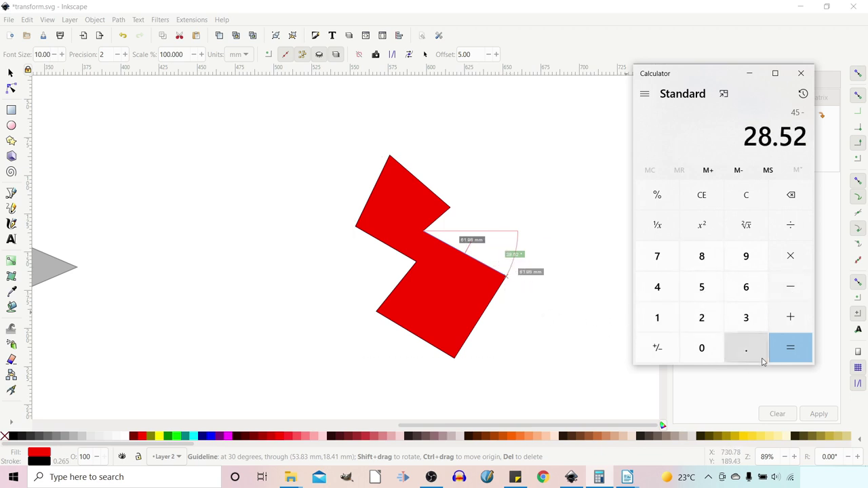
{"action": "left_click", "coordinate": [798, 359]}
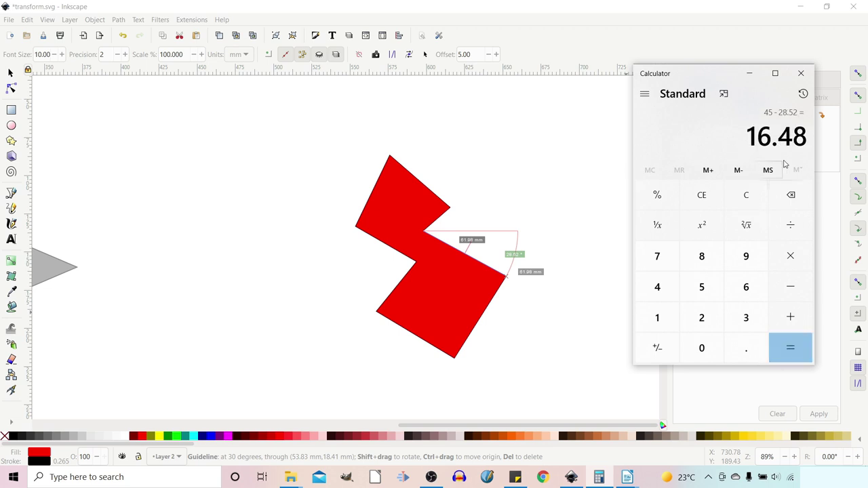
{"action": "left_click_drag", "start_coordinate": [716, 76], "coordinate": [759, 267]}
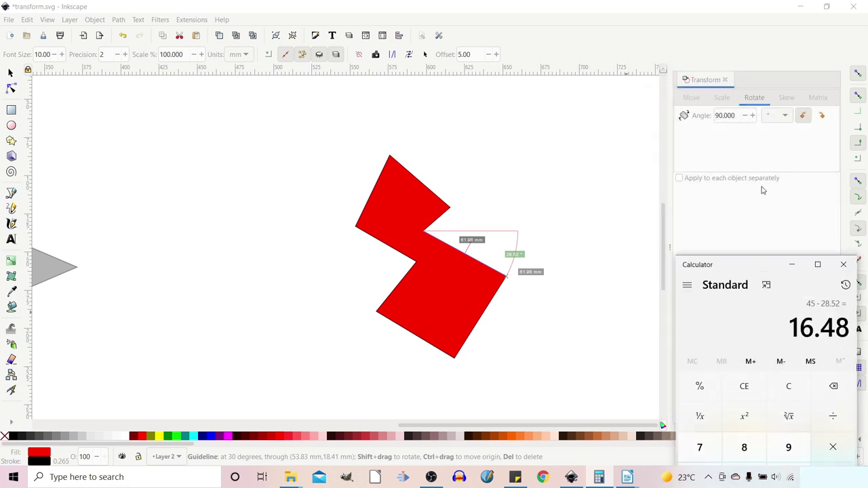
Rotate the zigzag shape 16.48 degrees clockwise.
{"action": "left_click", "coordinate": [735, 115]}
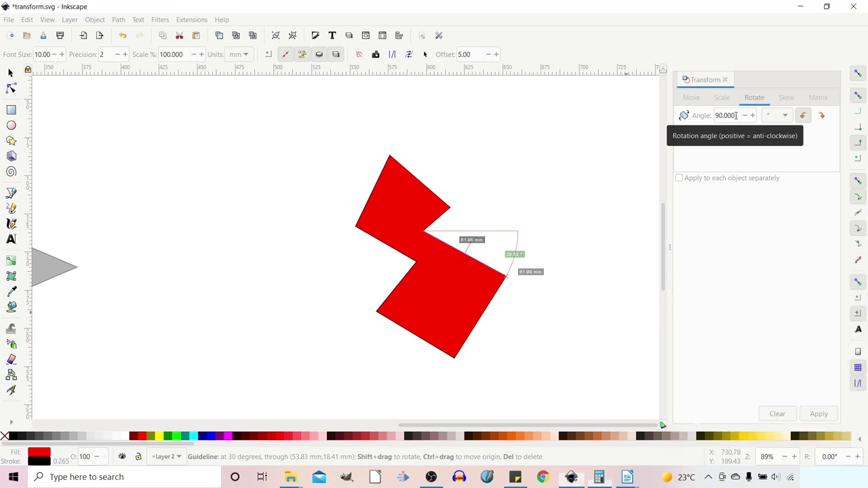
{"action": "left_click_drag", "start_coordinate": [735, 115], "coordinate": [712, 119]}
{"action": "type", "text": "16.48"}
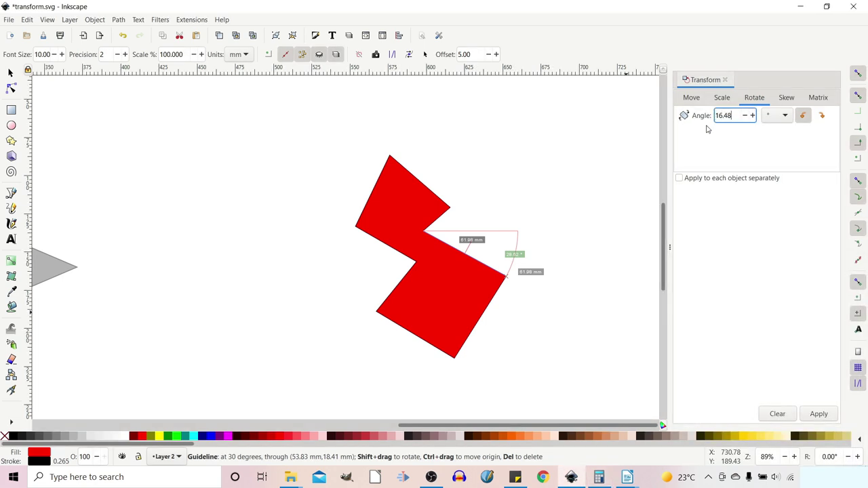
{"action": "left_click", "coordinate": [821, 117]}
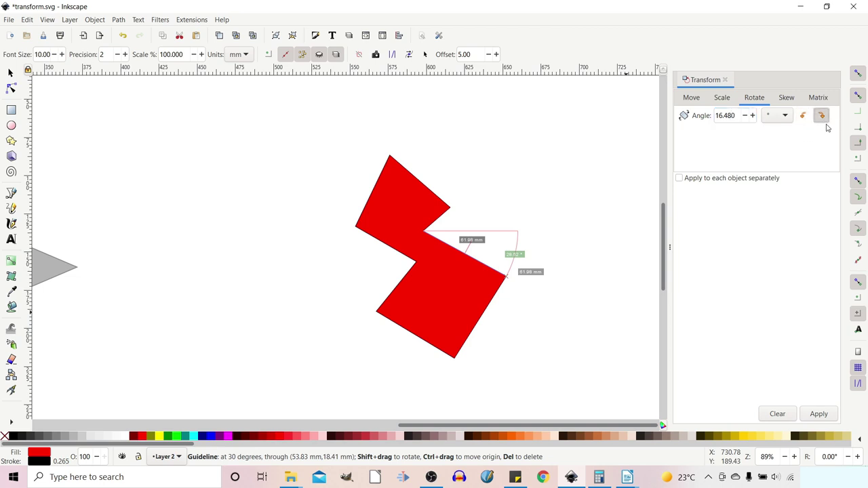
{"action": "left_click", "coordinate": [816, 415]}
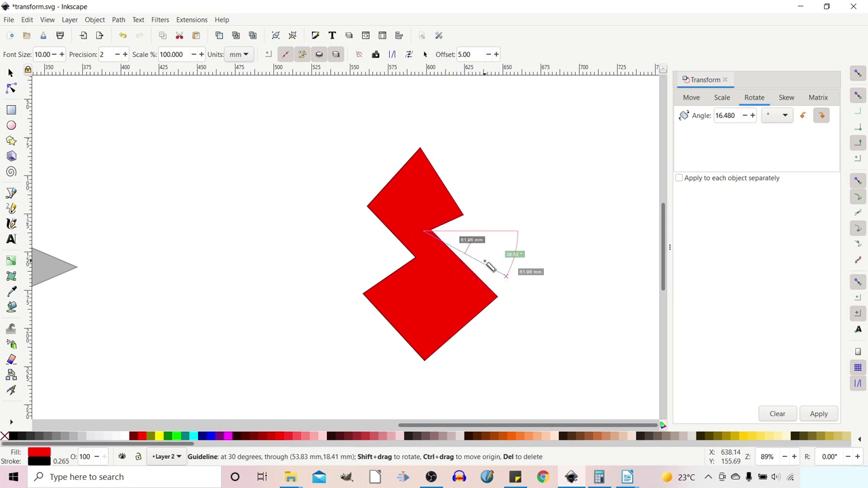
Measure the rotated edge from the inner notch to the rightmost corner, magnify the screen to 200% to read the angle, and close the Magnifier.
{"action": "left_click", "coordinate": [10, 422]}
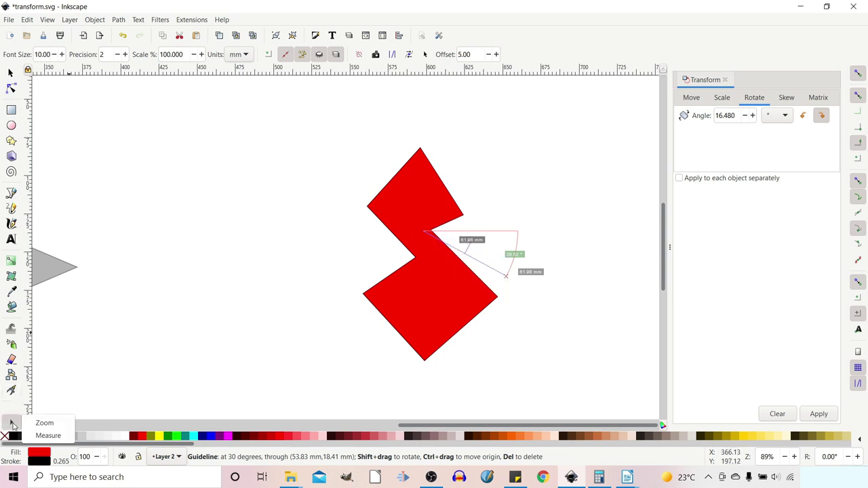
{"action": "left_click", "coordinate": [48, 435]}
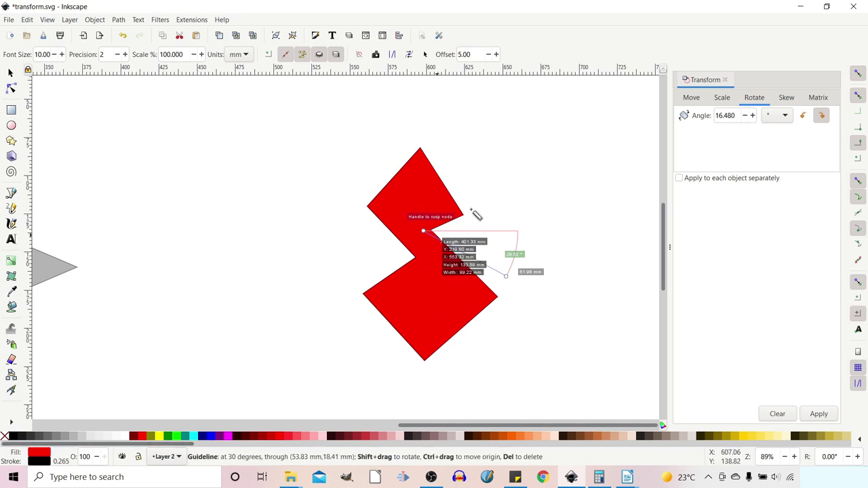
{"action": "left_click", "coordinate": [582, 190]}
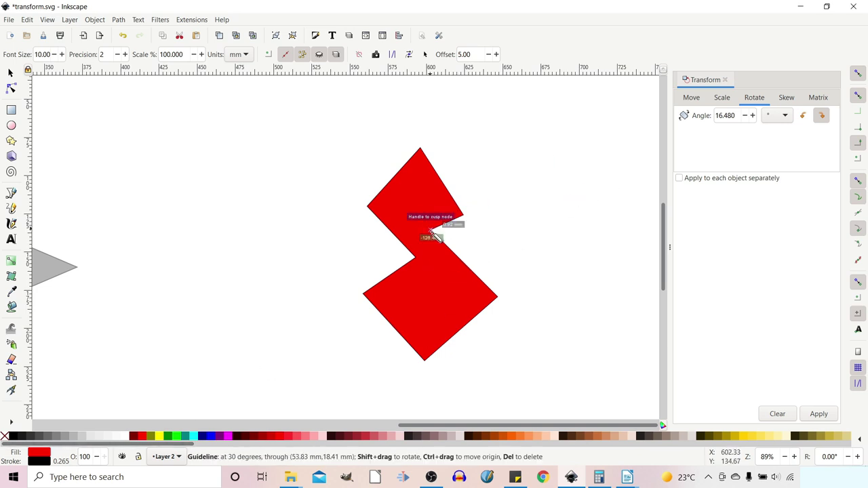
{"action": "left_click_drag", "start_coordinate": [431, 230], "coordinate": [499, 293]}
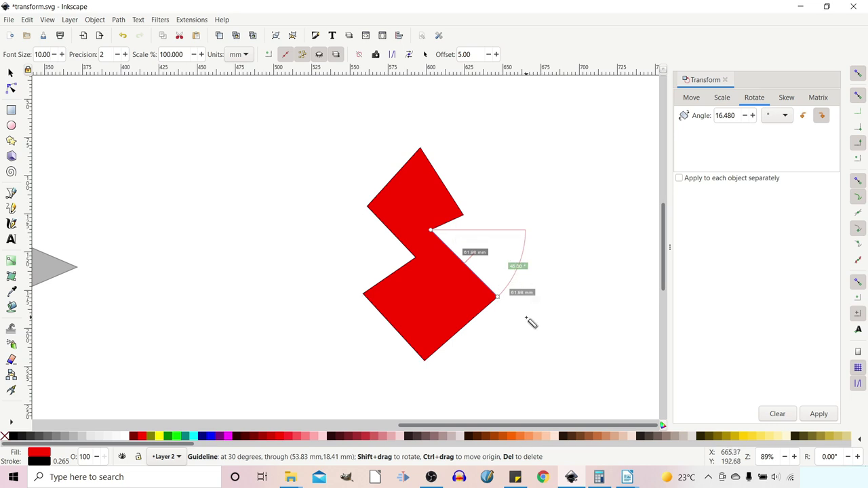
{"action": "key", "text": "super+plus"}
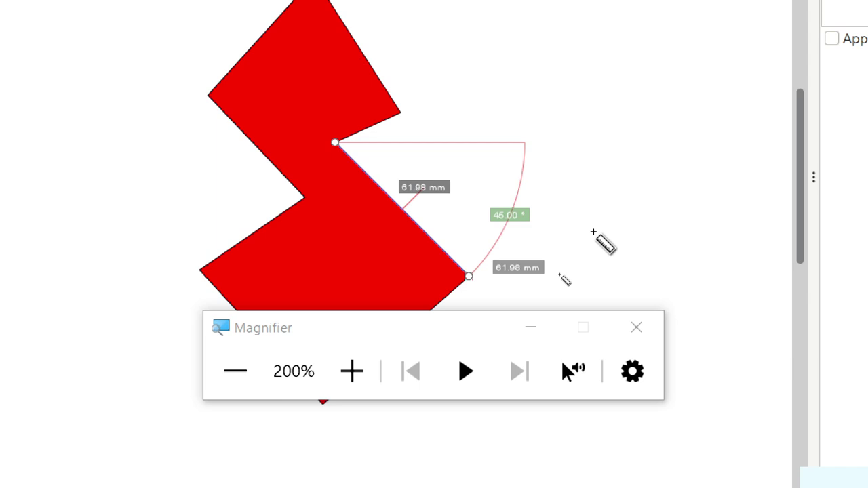
{"action": "left_click", "coordinate": [648, 332]}
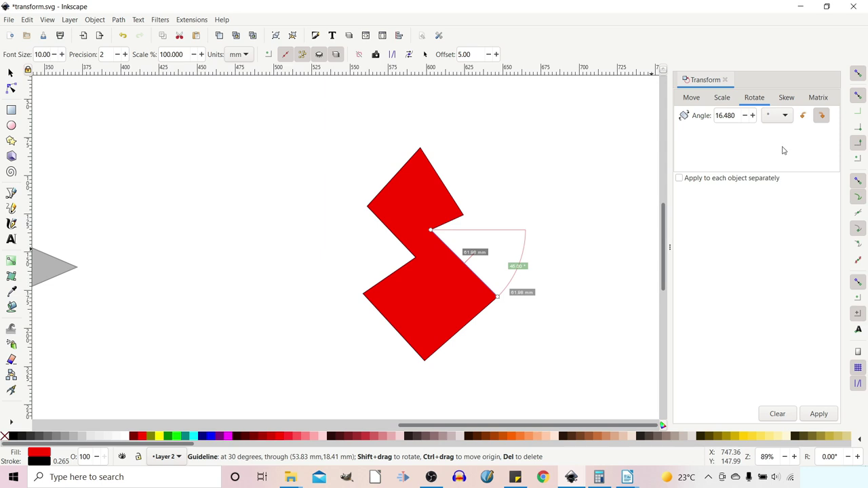
Select the large red square and set its horizontal skew to 10 degrees, reviewing the available skew units.
{"action": "left_click", "coordinate": [789, 101]}
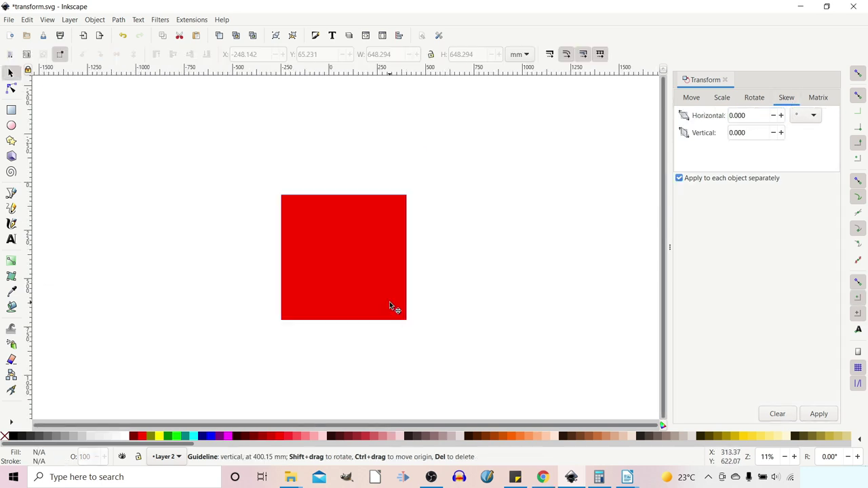
{"action": "left_click", "coordinate": [392, 309]}
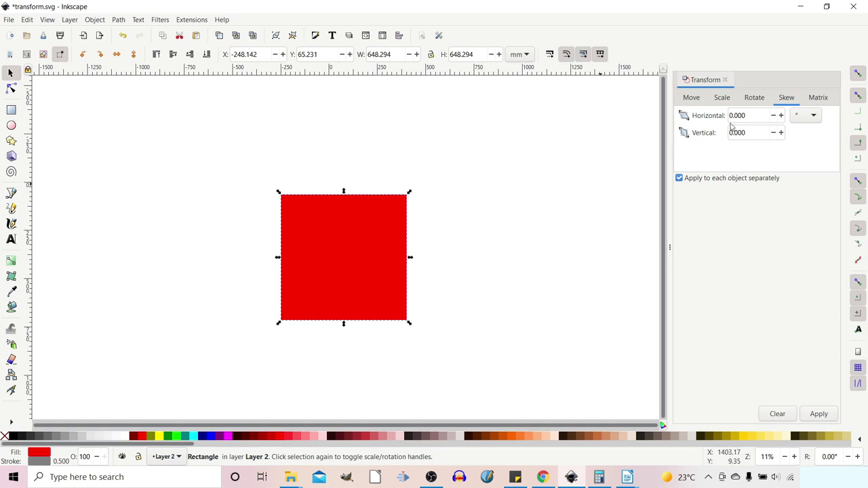
{"action": "left_click", "coordinate": [814, 117]}
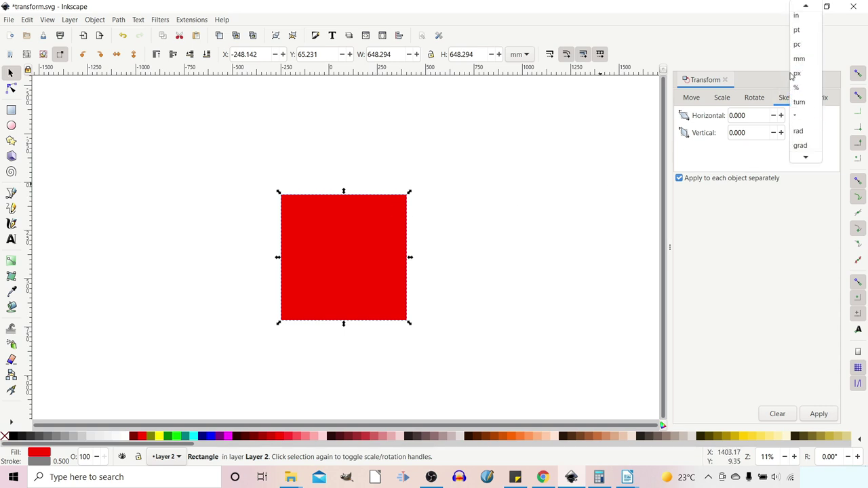
{"action": "left_click", "coordinate": [600, 219]}
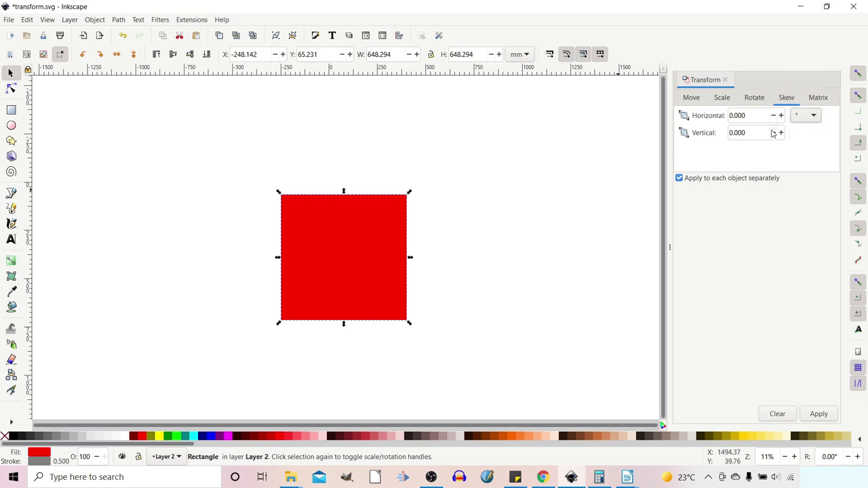
{"action": "left_click", "coordinate": [731, 115]}
{"action": "type", "text": "1"}
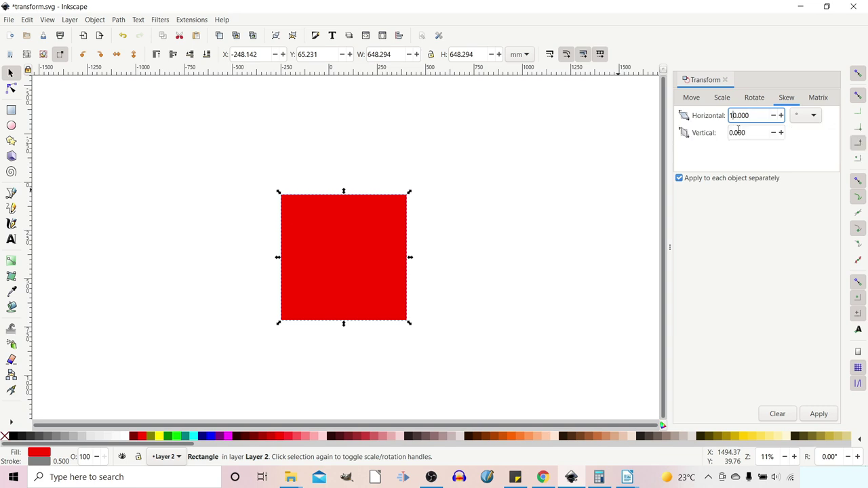
Place a vertical guide along the square's right edge as a reference and apply the 10-degree horizontal skew.
{"action": "left_click", "coordinate": [387, 263]}
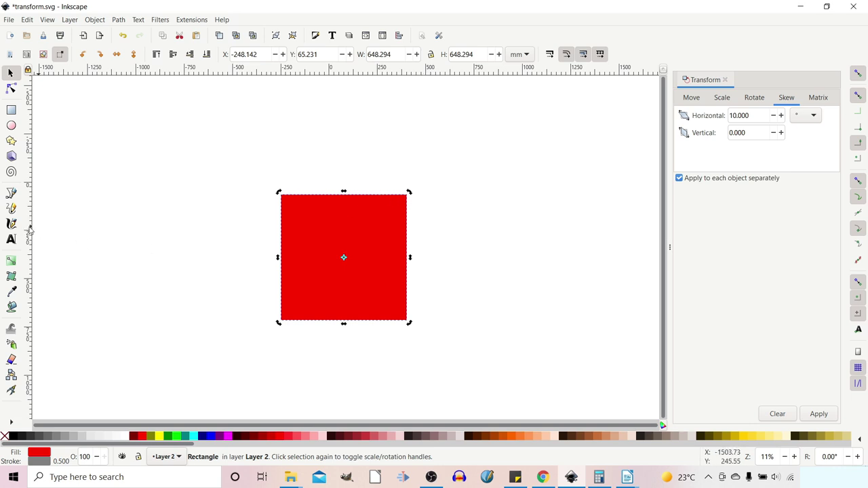
{"action": "left_click_drag", "start_coordinate": [30, 230], "coordinate": [409, 264]}
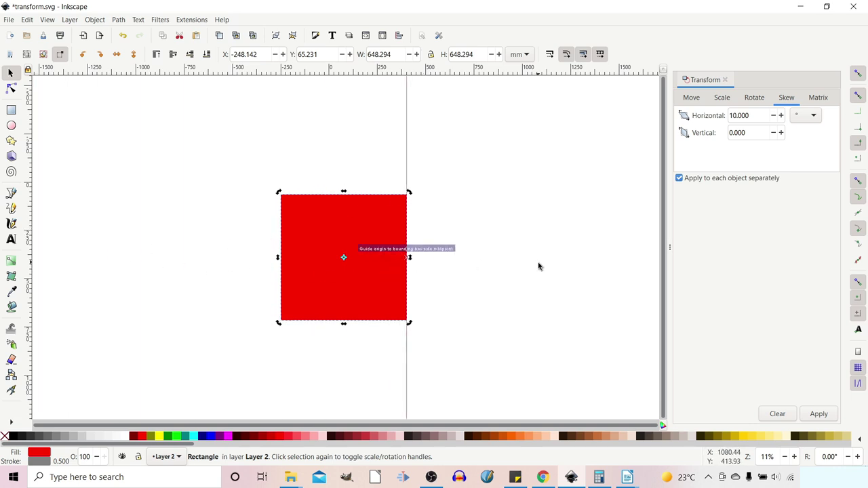
{"action": "left_click", "coordinate": [833, 414]}
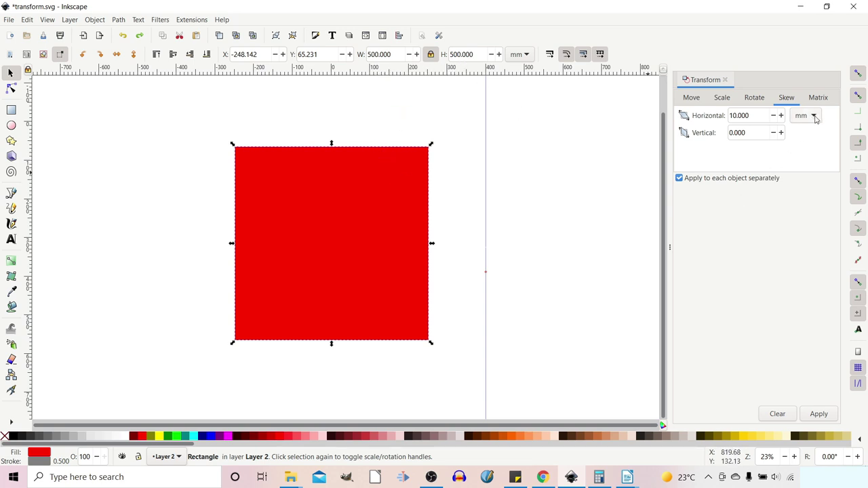
Skew the 500 mm square horizontally by 50 mm and undo that skew.
{"action": "left_click", "coordinate": [731, 115]}
{"action": "type", "text": "5"}
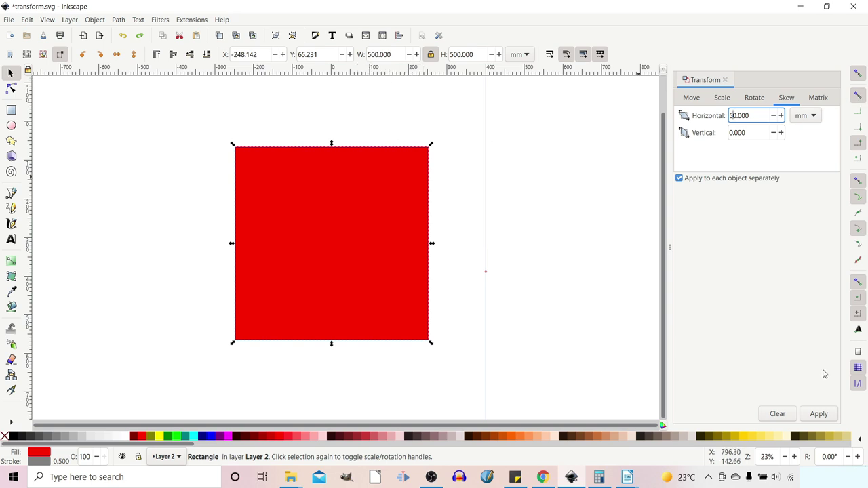
{"action": "left_click", "coordinate": [826, 415]}
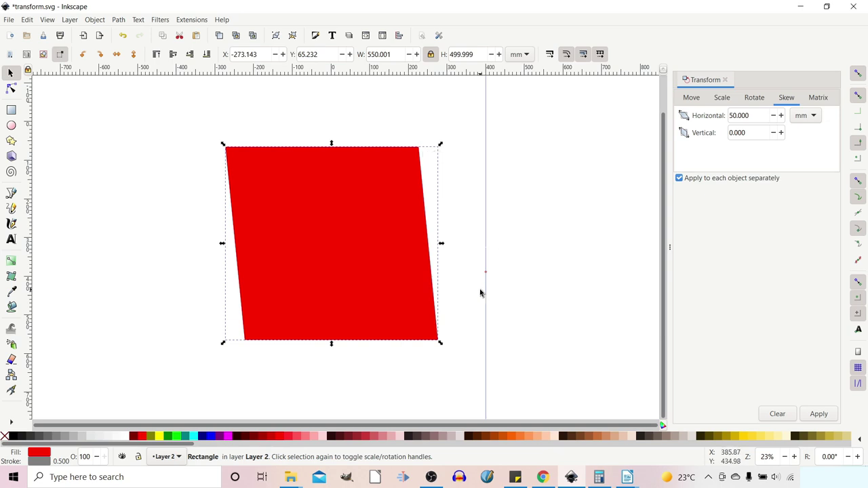
{"action": "key", "text": "ctrl+z"}
{"action": "scroll", "coordinate": [344, 258], "scroll_direction": "down", "scroll_amount": 2, "text": "ctrl"}
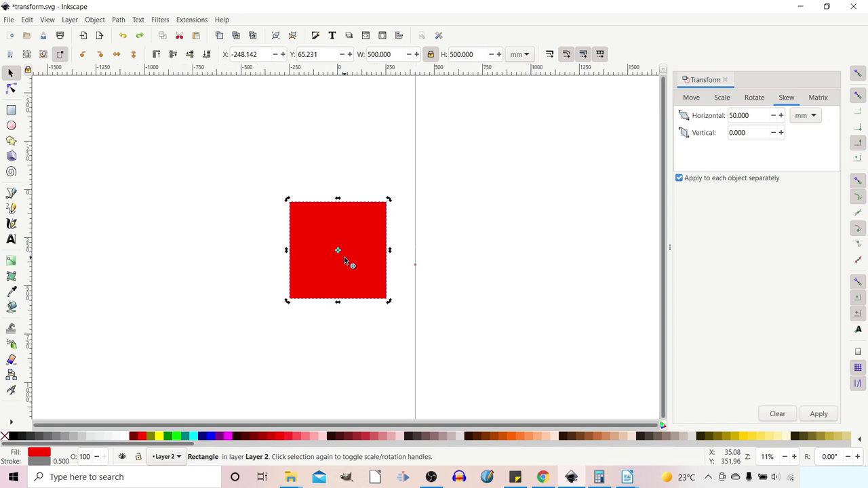
Reset the horizontal skew to 0 and show the Matrix transform settings for the selected square.
{"action": "left_click", "coordinate": [344, 256]}
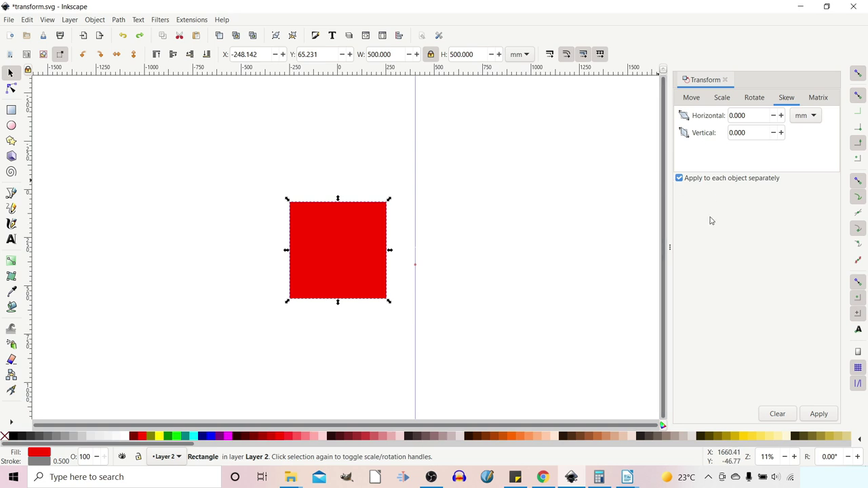
{"action": "key", "text": "Tab"}
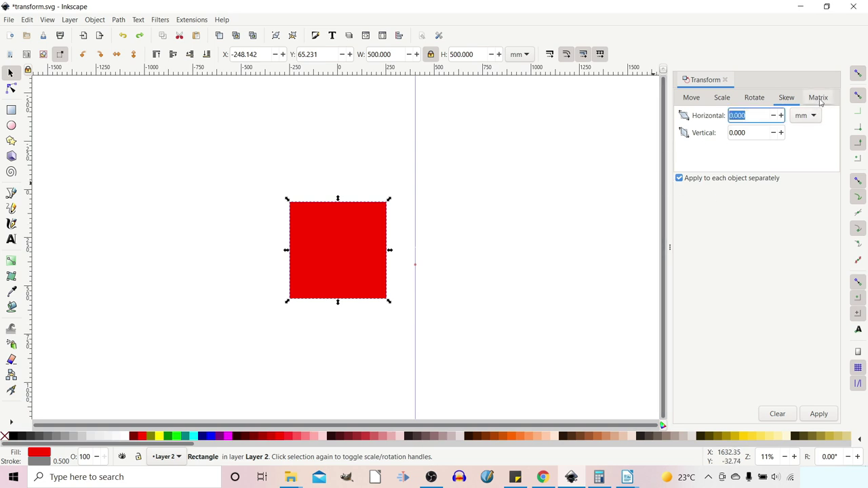
{"action": "left_click", "coordinate": [818, 98]}
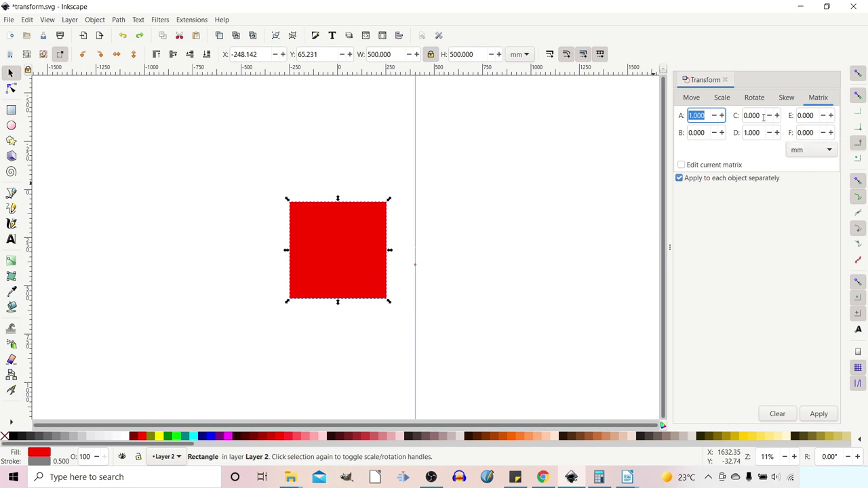
Look up where the Inkscape Manual is listed among the help resources, and deselect the square.
{"action": "left_click", "coordinate": [221, 20]}
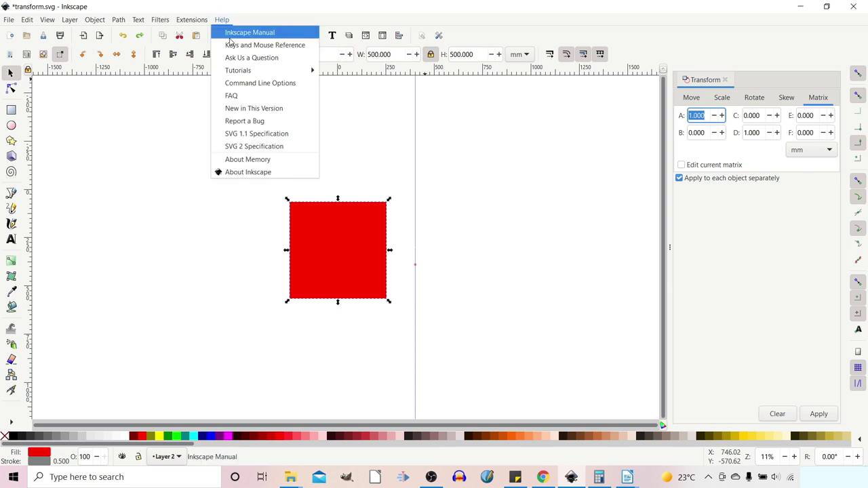
{"action": "left_click", "coordinate": [561, 204]}
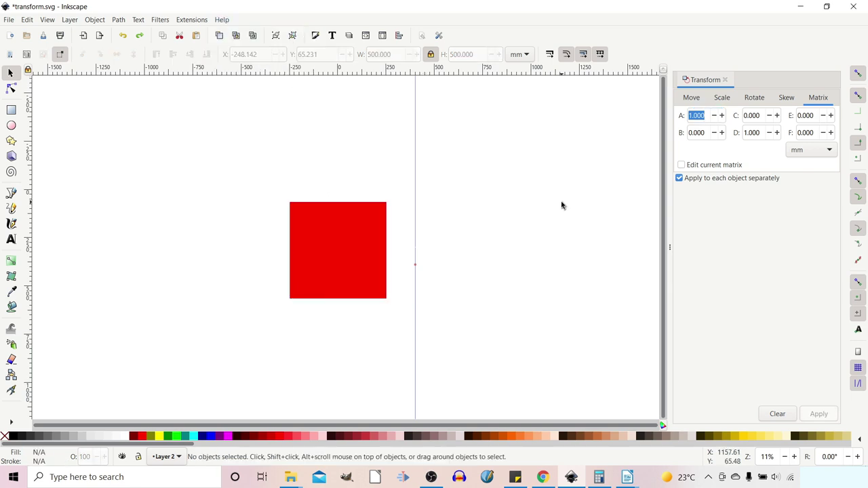